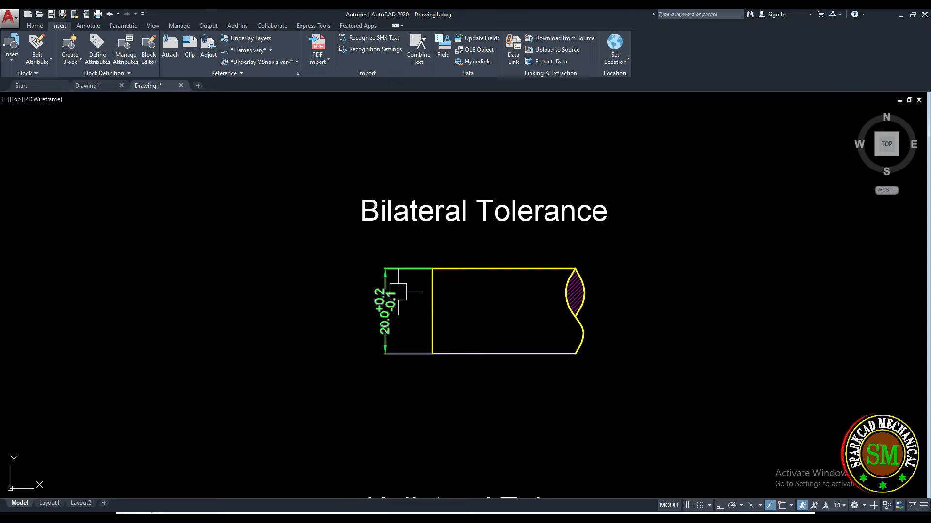
scroll(398, 291, up, 1)
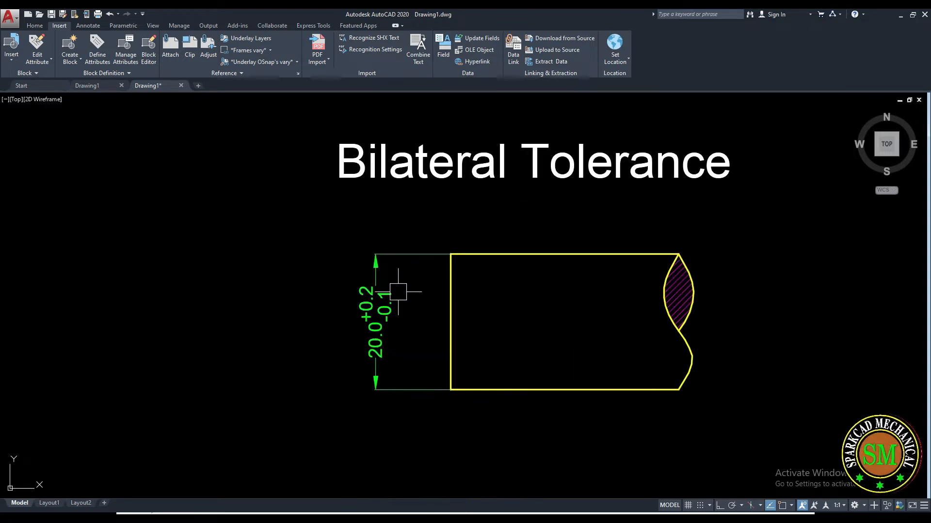
scroll(392, 300, up, 1)
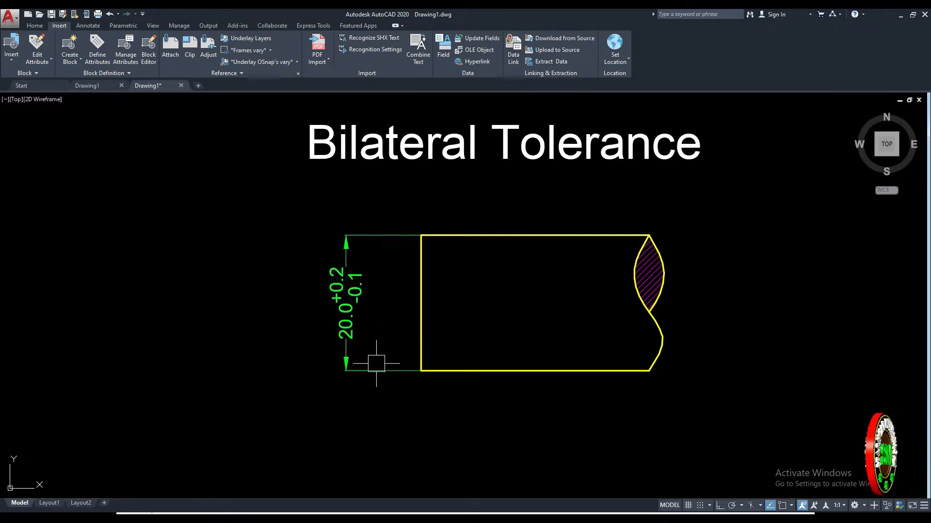
scroll(293, 286, down, 4)
middle_drag(360, 399, 411, 291)
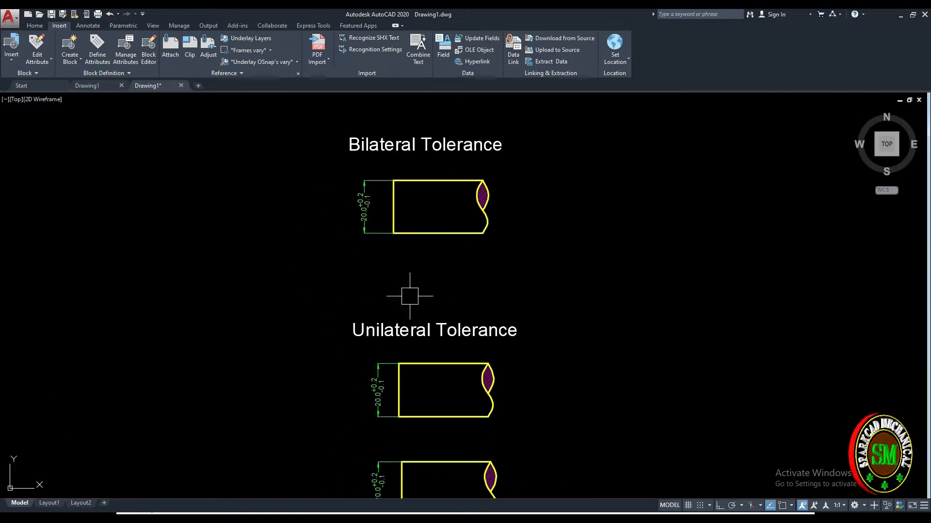
Start overriding the current Standard dimension style and choose Deviation as its tolerance method
scroll(388, 408, up, 4)
mouse_move(407, 353)
middle_down()
mouse_move(388, 342)
mouse_move(375, 353)
middle_up()
text(d)
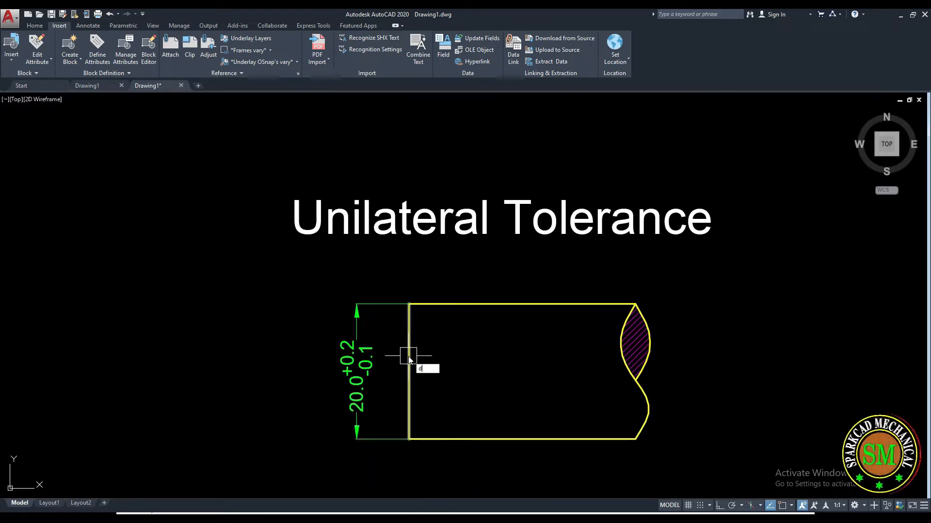
key(Return)
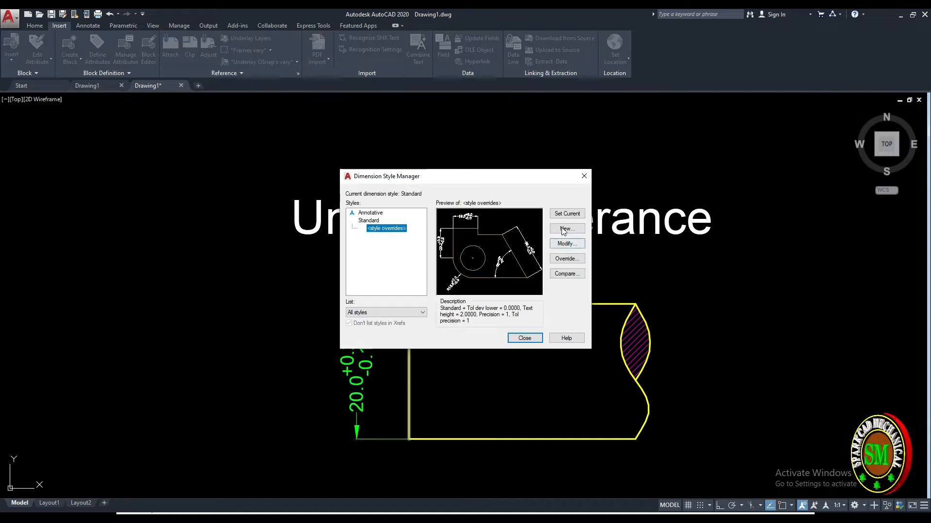
click(566, 258)
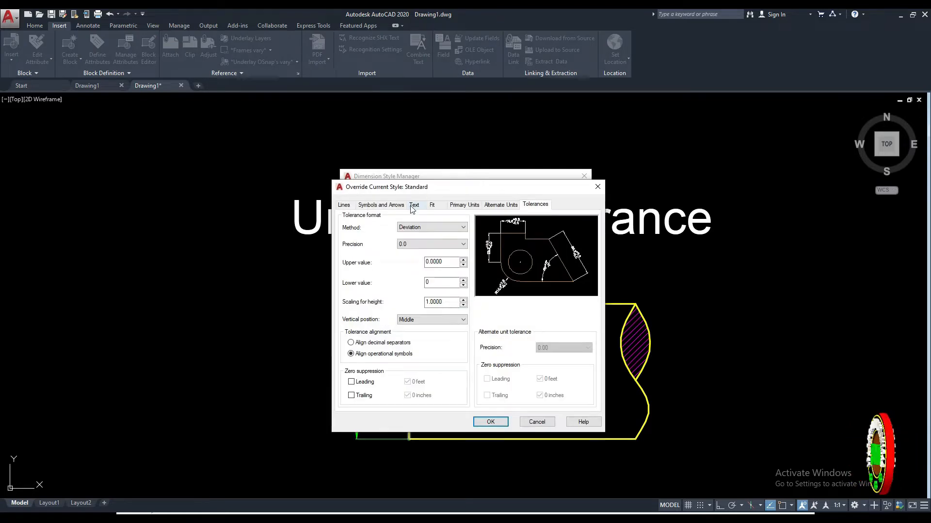
click(531, 204)
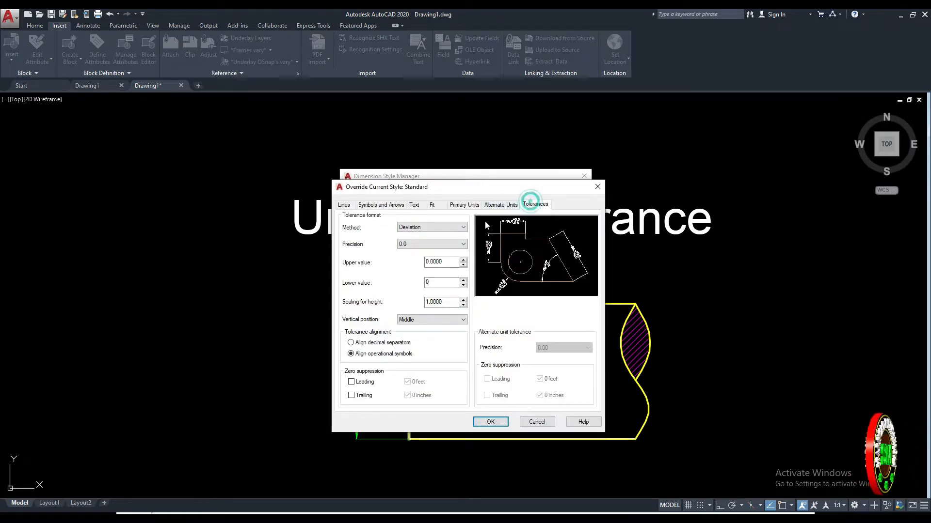
click(533, 205)
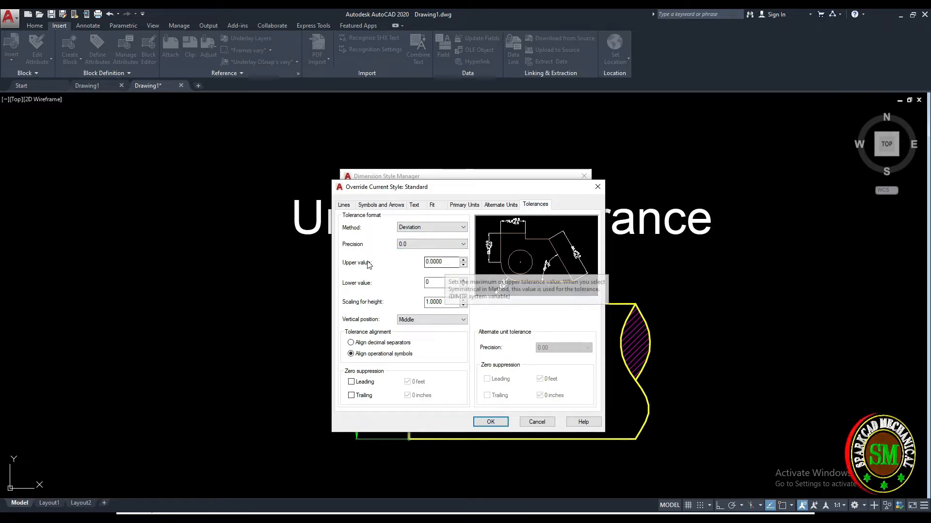
click(431, 227)
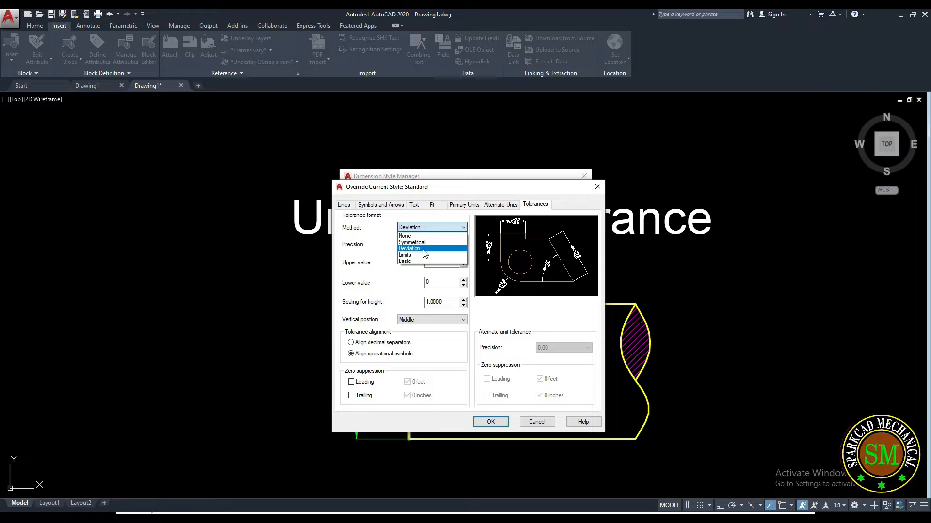
click(414, 248)
click(415, 228)
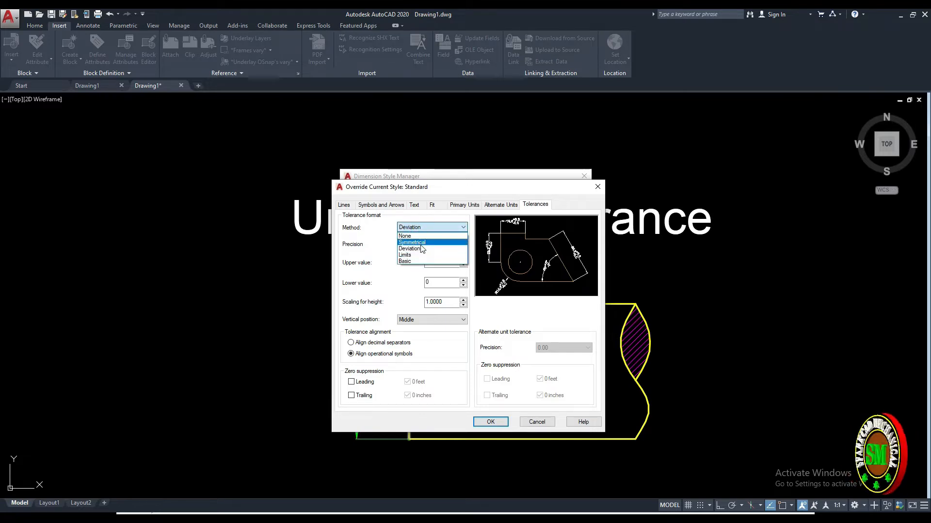
click(418, 248)
Set the override's upper tolerance value to 0.2, apply it and close the Dimension Style Manager
double_click(439, 261)
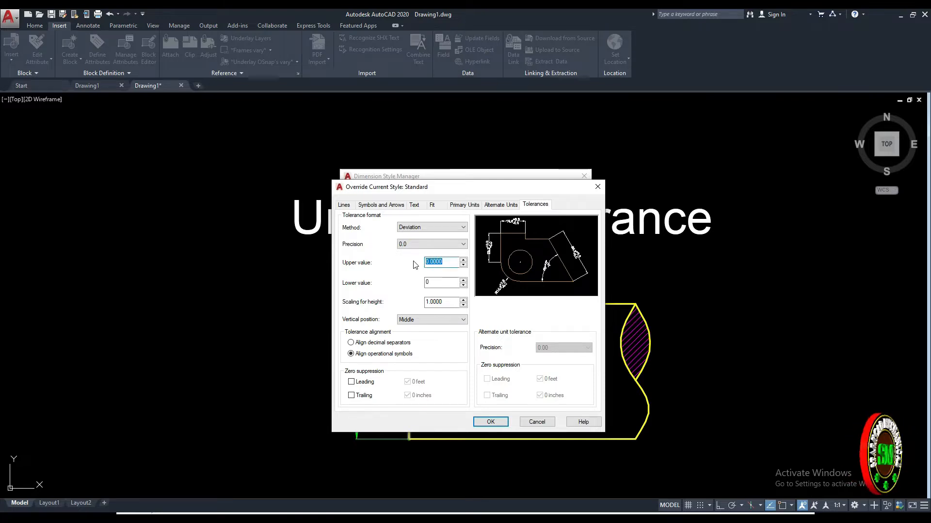
key(BackSpace)
text(.2)
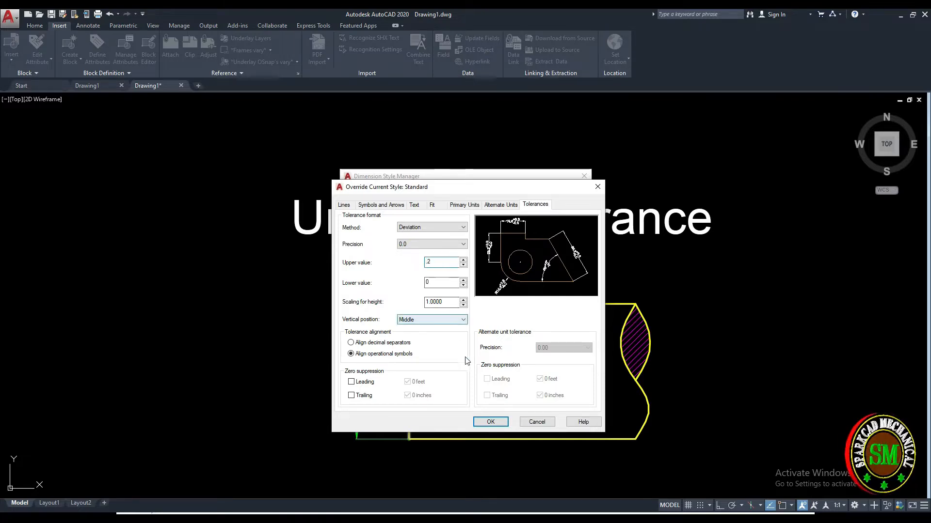
key(BackSpace)
key(BackSpace)
text(0.2)
click(490, 421)
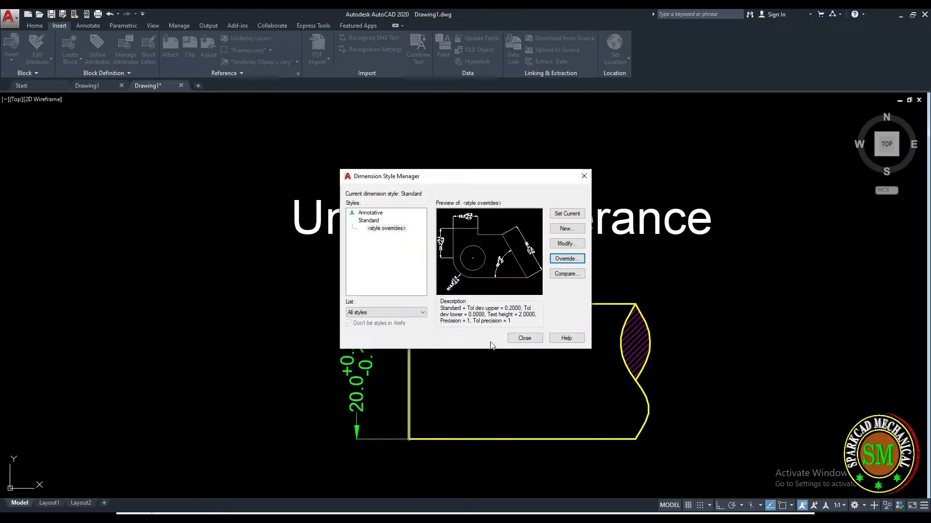
click(525, 338)
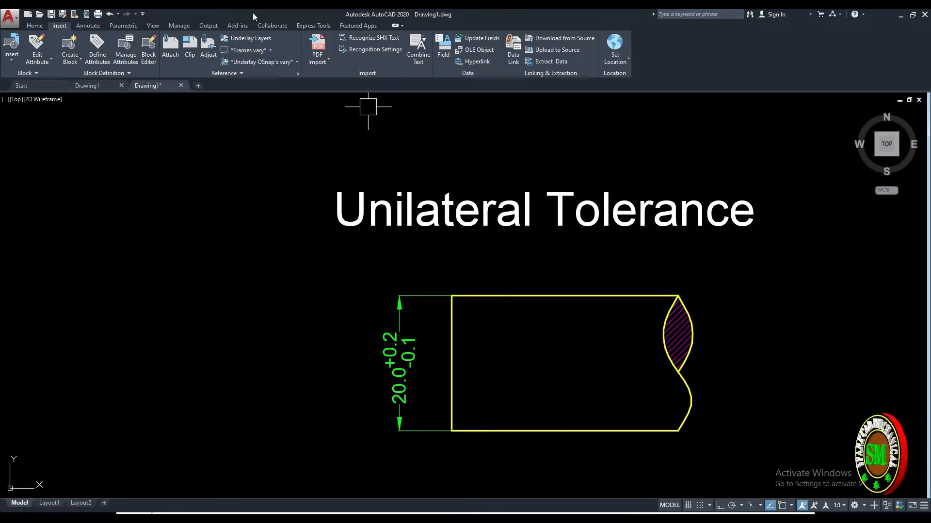
Add a vertical linear dimension to the left edge of the shaft under the Unilateral Tolerance title, beyond its existing dimension
click(81, 27)
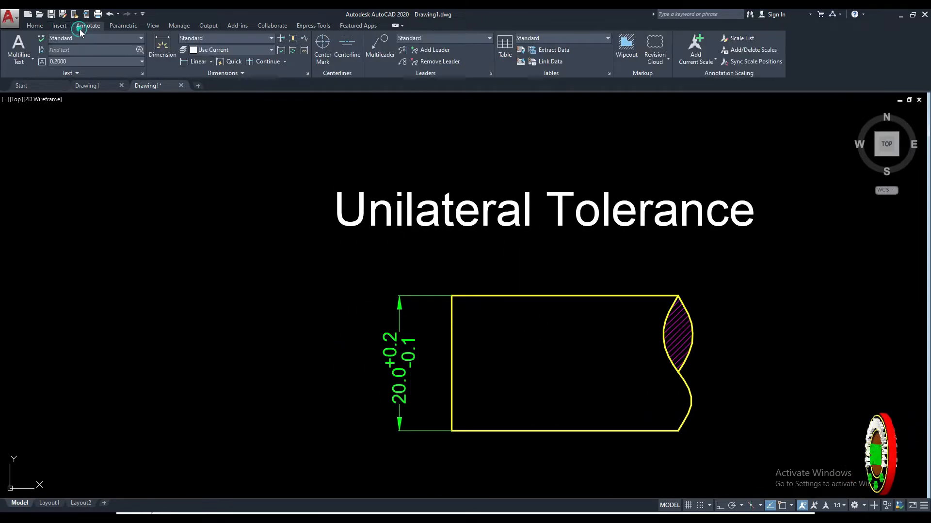
click(197, 61)
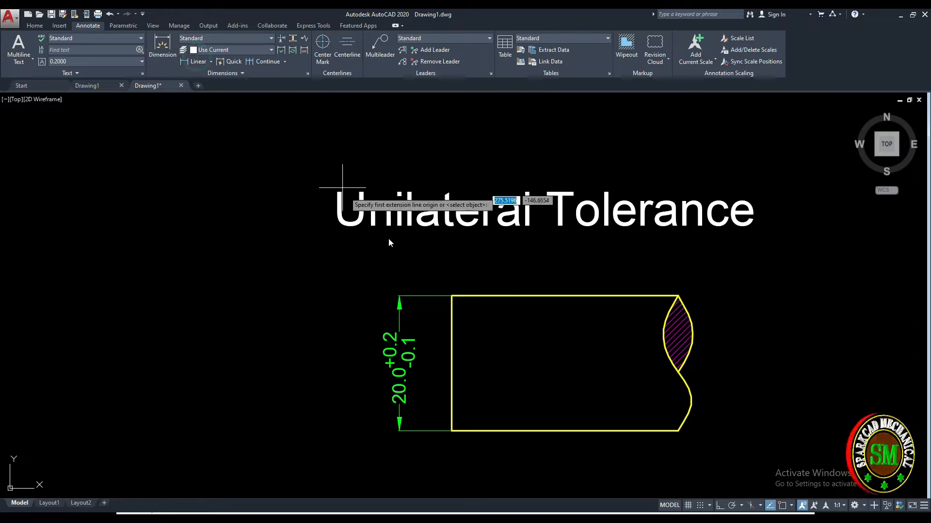
click(451, 295)
click(451, 432)
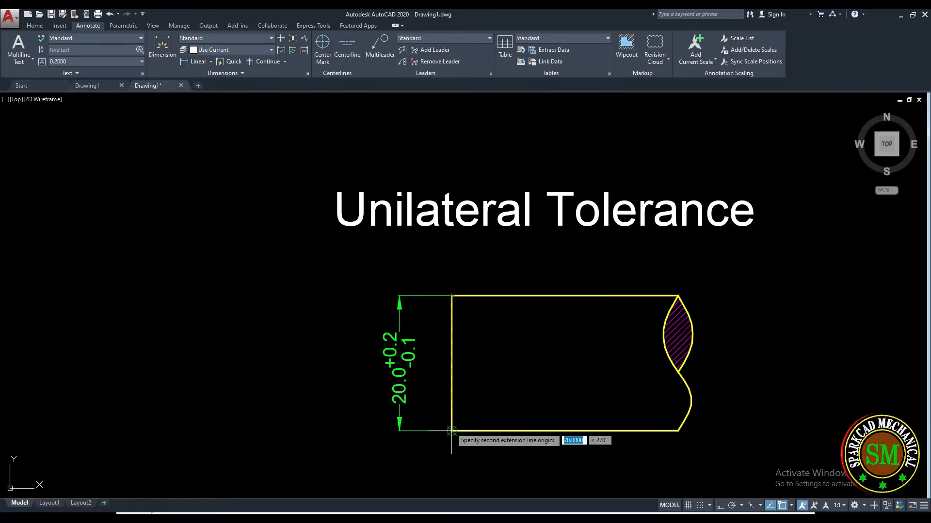
click(321, 420)
Delete the old green +0.2/-0.1 dimension from the shaft under the Unilateral Tolerance title
click(405, 359)
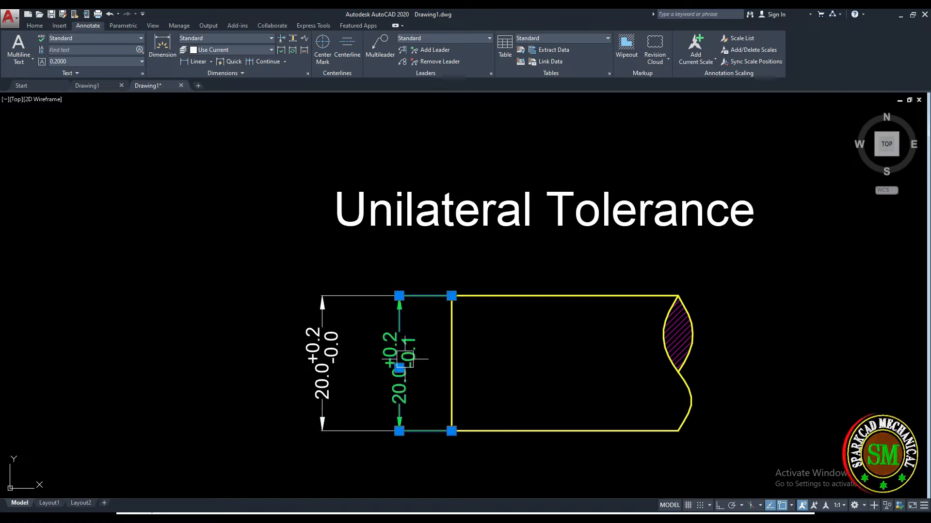
key(Delete)
scroll(407, 351, down, 3)
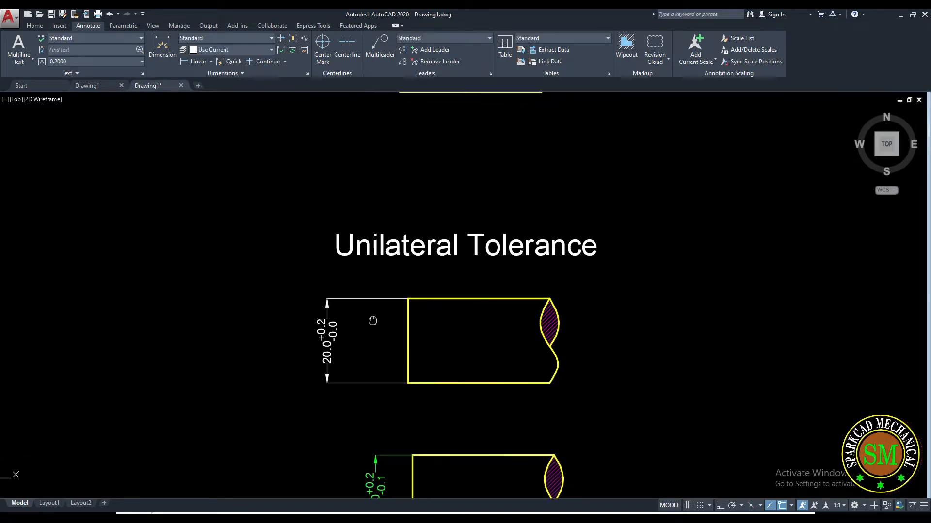
Try to match the new dimension's properties to the green dimension of the shaft below
text(ma)
key(Return)
click(386, 490)
key(Escape)
click(362, 385)
click(340, 366)
key(Escape)
key(Return)
click(381, 482)
key(Escape)
click(342, 380)
scroll(335, 359, up, 2)
click(342, 353)
click(408, 364)
key(Escape)
middle_drag(426, 342, 382, 327)
scroll(382, 308, down, 1)
scroll(382, 368, up, 1)
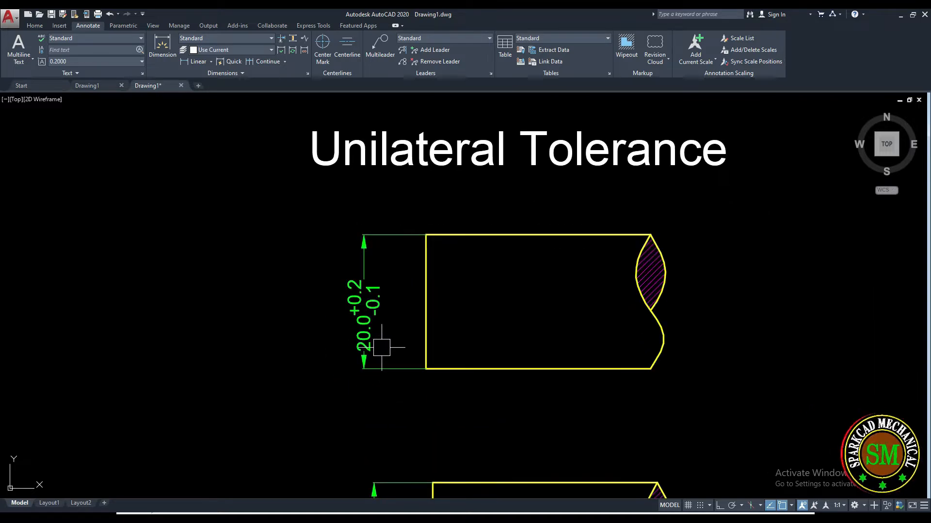
middle_drag(389, 334, 374, 333)
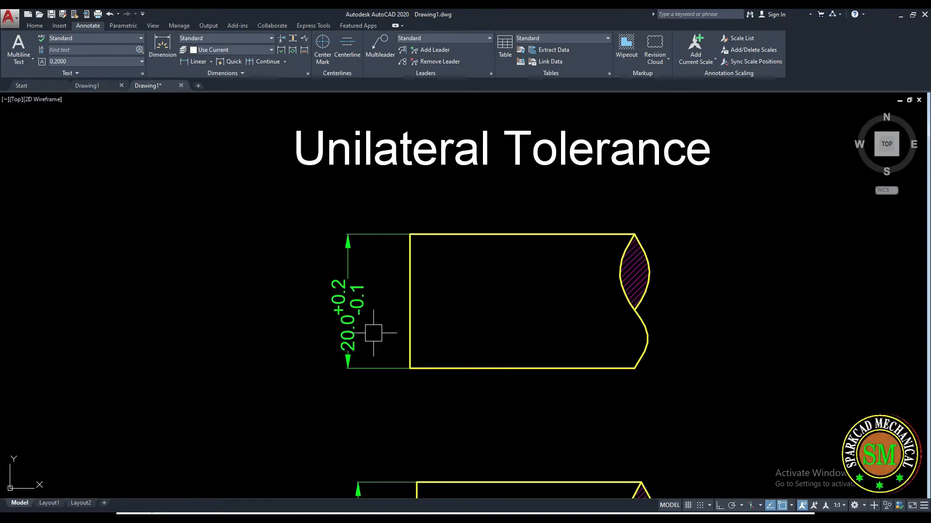
Undo the property matching applied to the new unilateral dimension
key(ctrl+z)
key(ctrl+z)
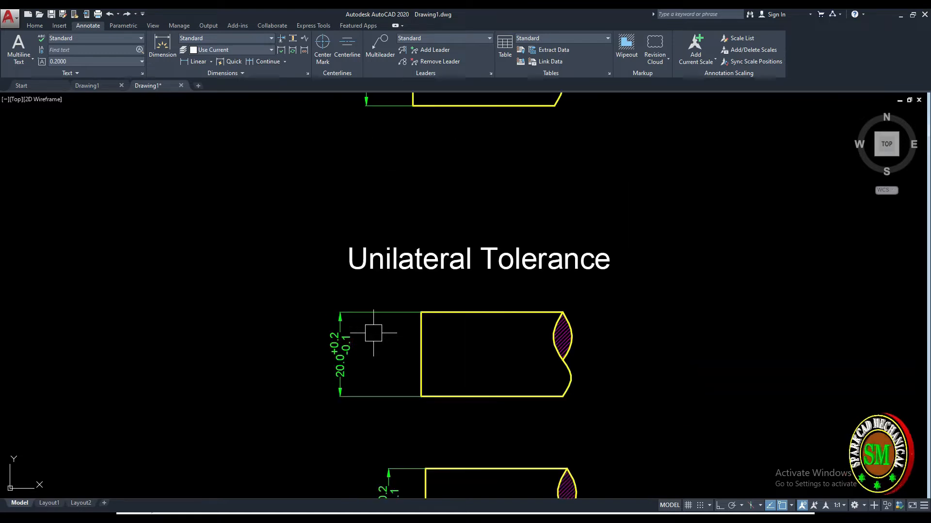
key(ctrl+z)
middle_drag(373, 333, 395, 343)
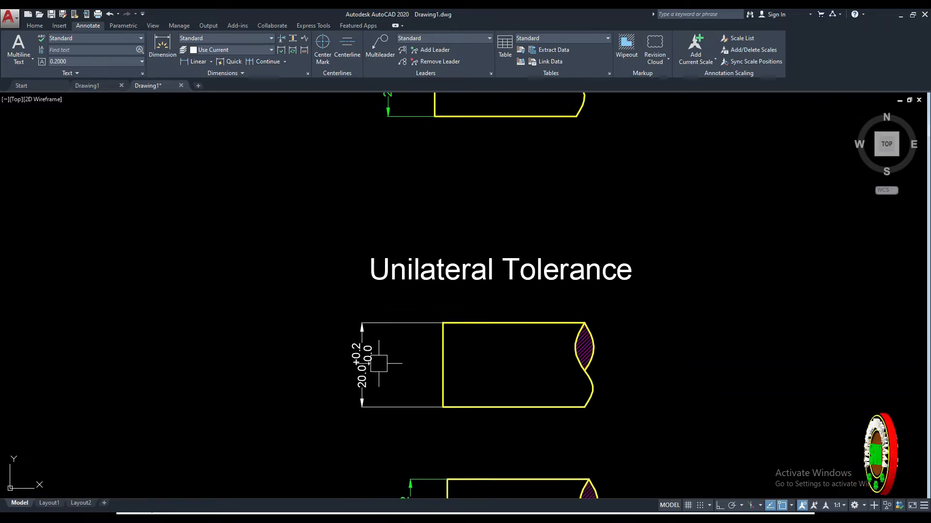
Change the color of the new unilateral shaft dimension to Green
click(369, 366)
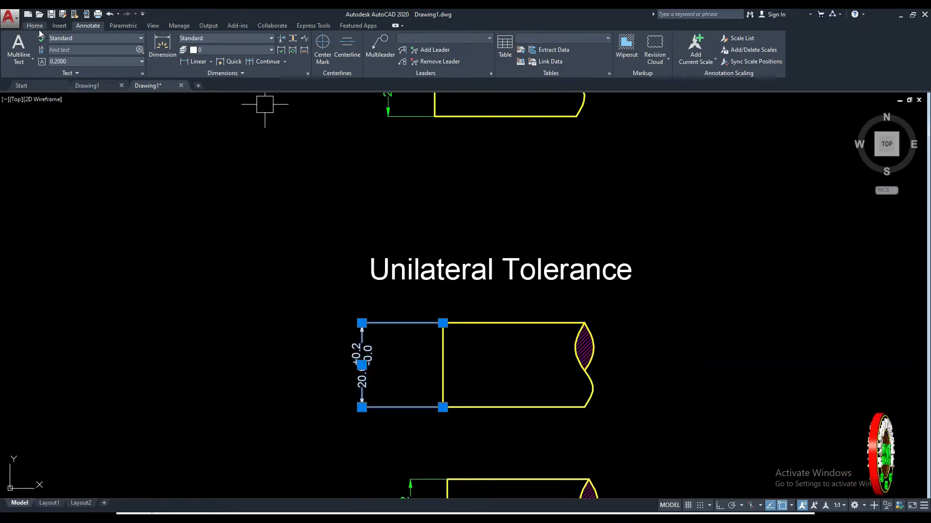
click(35, 25)
click(610, 38)
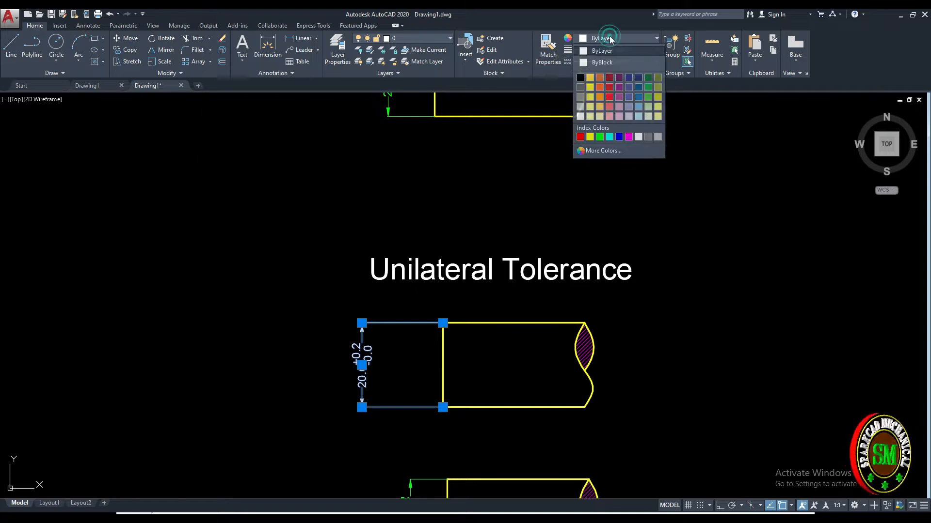
click(599, 137)
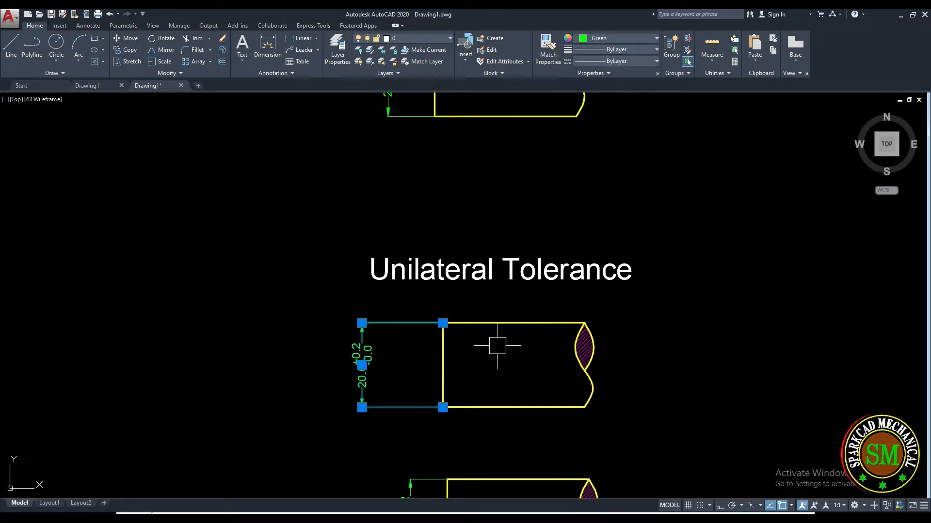
key(Escape)
Move the green unilateral dimension's line closer to the shaft's left edge
scroll(300, 288, up, 5)
click(287, 294)
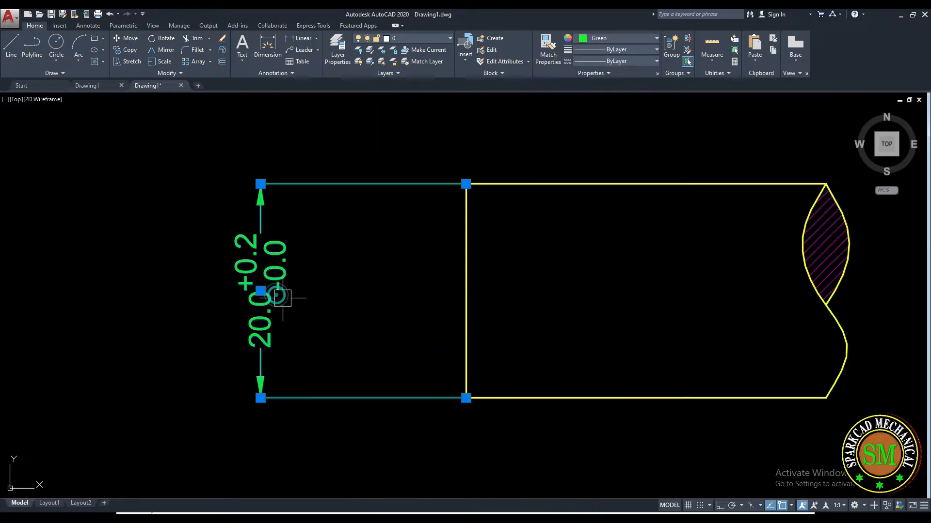
click(260, 291)
click(360, 291)
key(Escape)
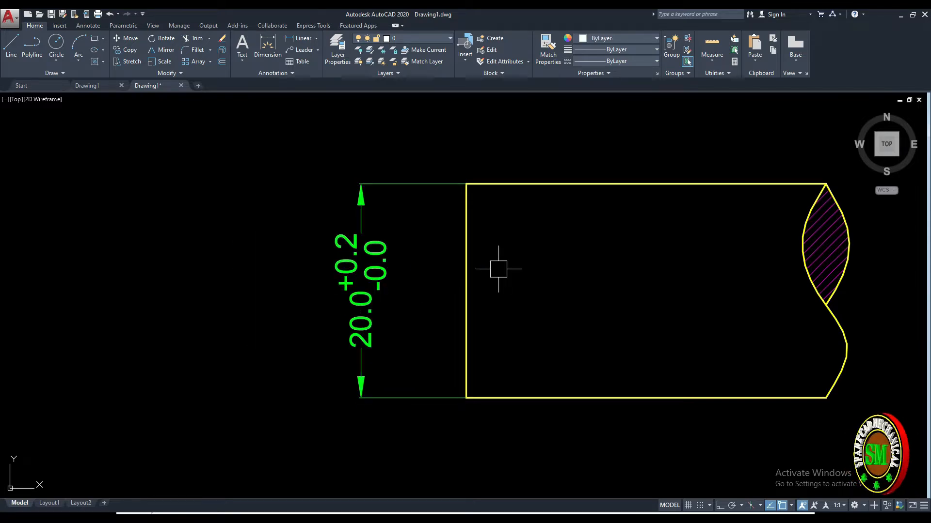
Override the Standard dimension style's deviation tolerance with an upper value of 0
scroll(395, 265, down, 3)
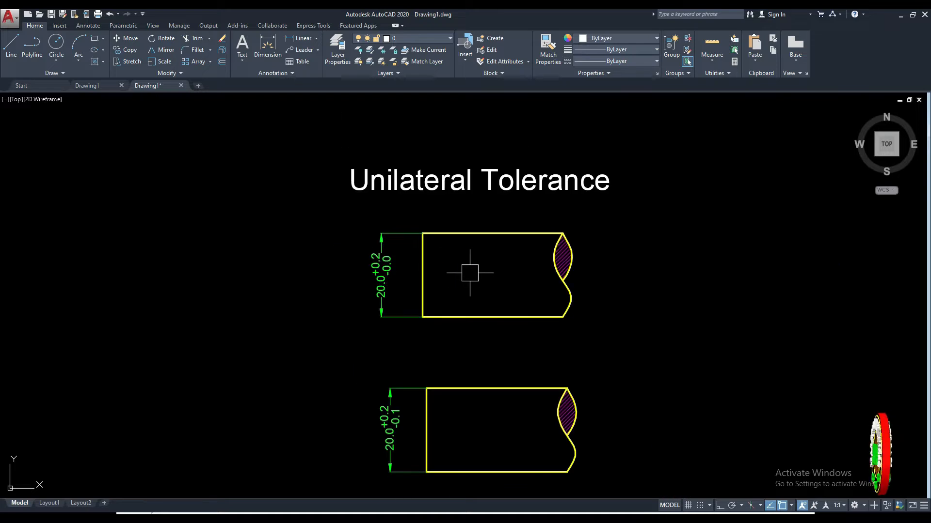
middle_drag(471, 271, 440, 223)
middle_drag(428, 297, 442, 247)
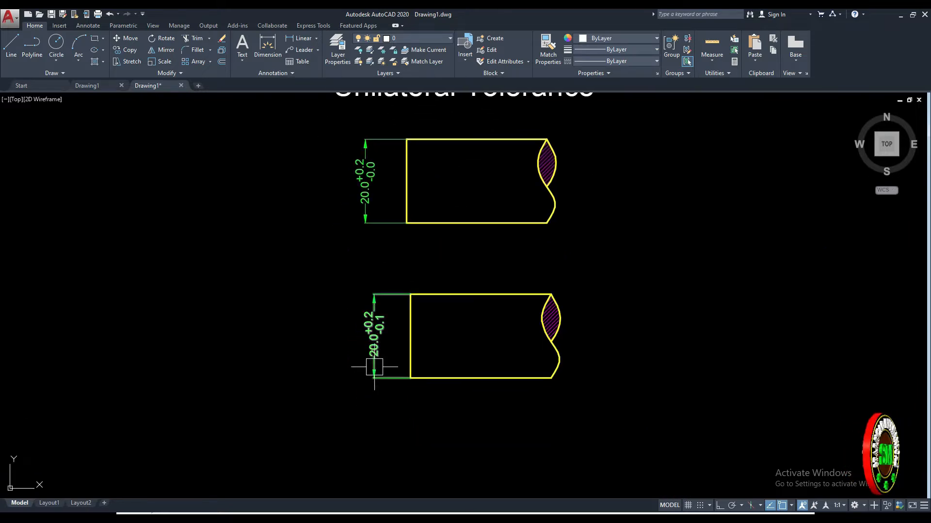
middle_drag(482, 339, 487, 353)
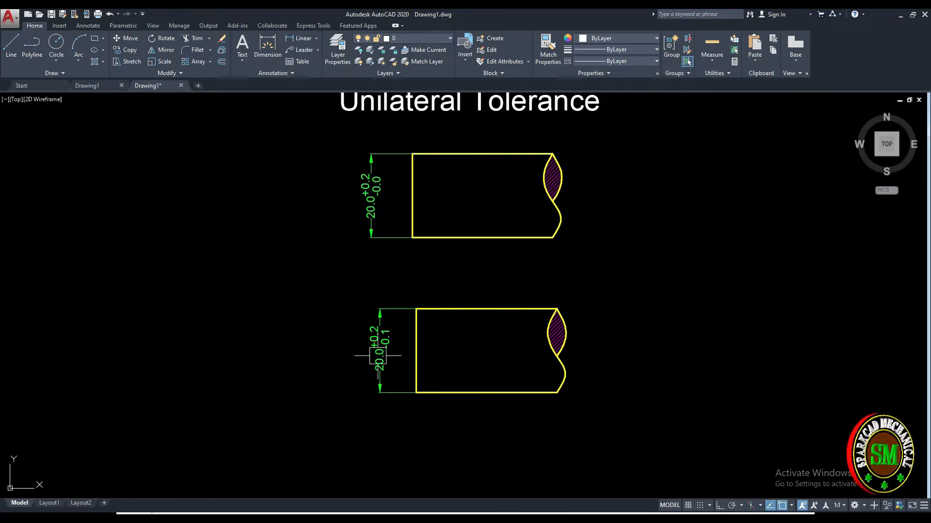
scroll(378, 354, up, 2)
text(d)
key(Return)
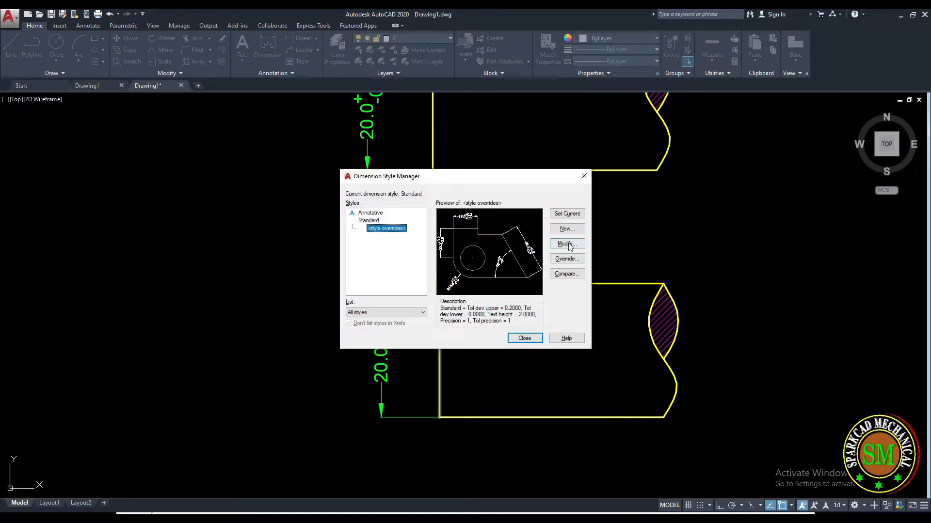
click(567, 258)
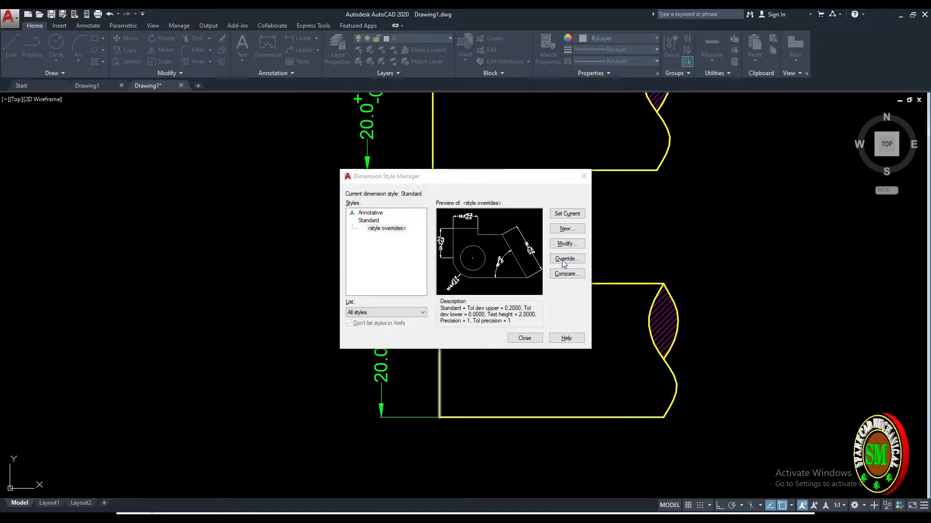
click(529, 204)
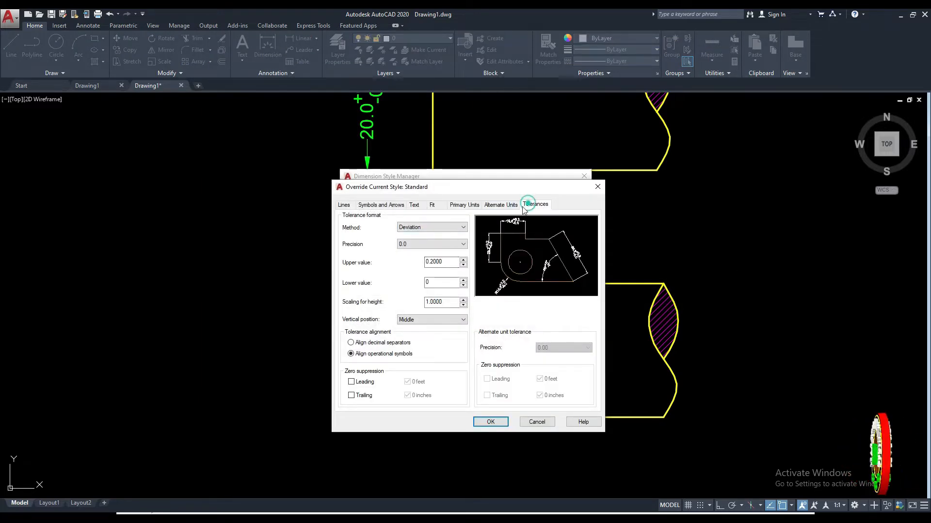
double_click(438, 262)
text(0.)
Set the override's lower tolerance value to 0.2, apply it and close the dimension style settings
double_click(427, 283)
key(BackSpace)
text(.2)
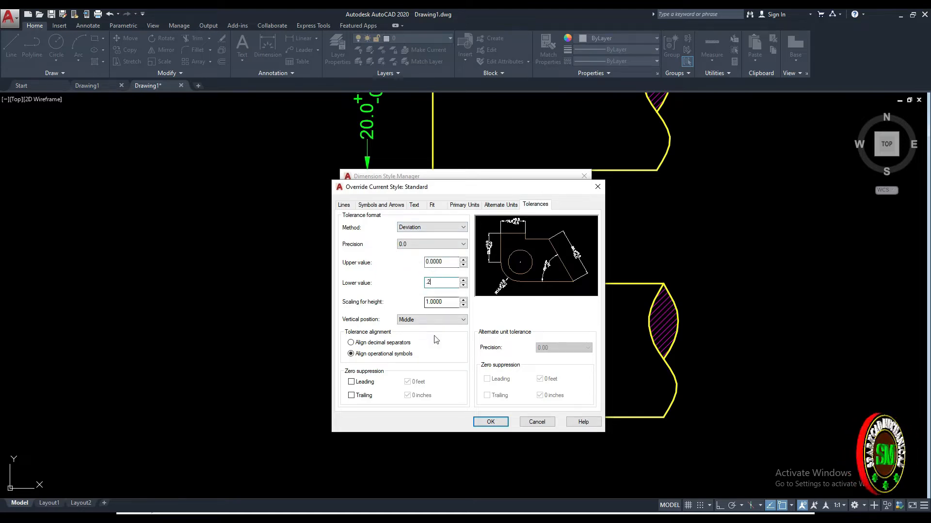
text(2)
click(489, 422)
click(524, 338)
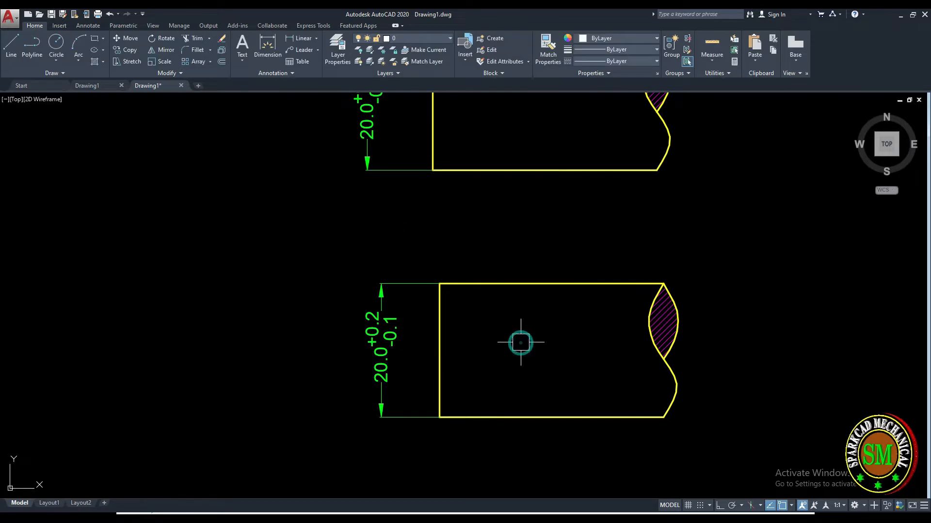
Add a linear dimension to the lowest shaft's left edge, outside the green +0.2/-0.1 dimension, and delete that green dimension
click(87, 26)
click(193, 62)
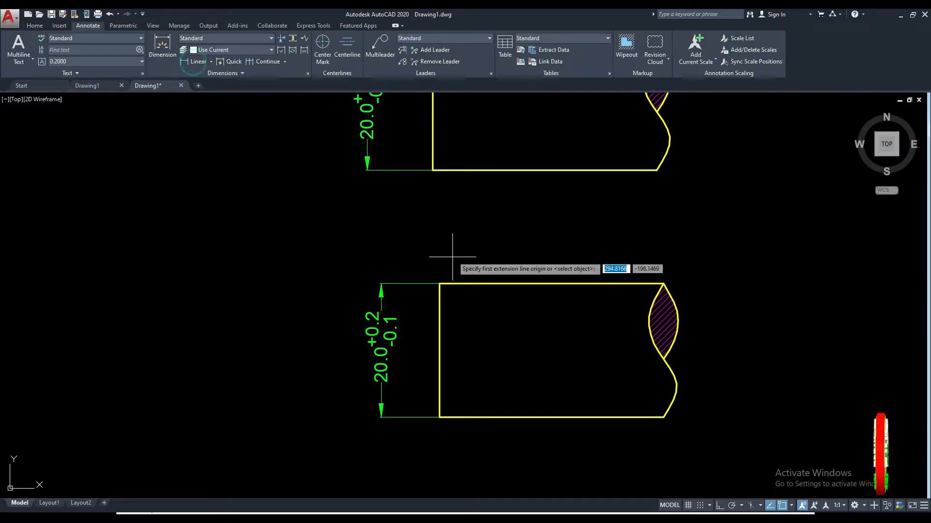
click(439, 283)
click(439, 417)
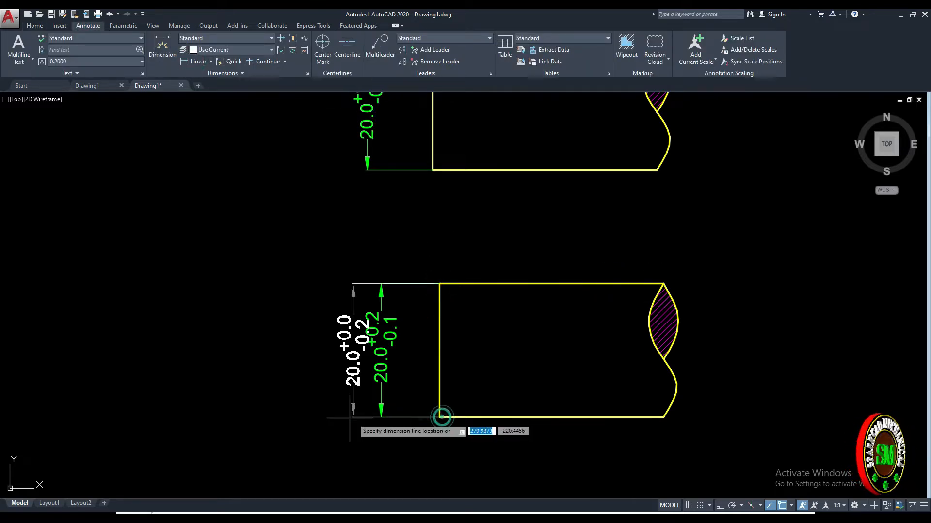
click(333, 416)
click(387, 338)
key(Delete)
Examine the new dimension on the lowest shaft and compare it with the other unilateral and bilateral tolerance dimensions
scroll(383, 340, up, 2)
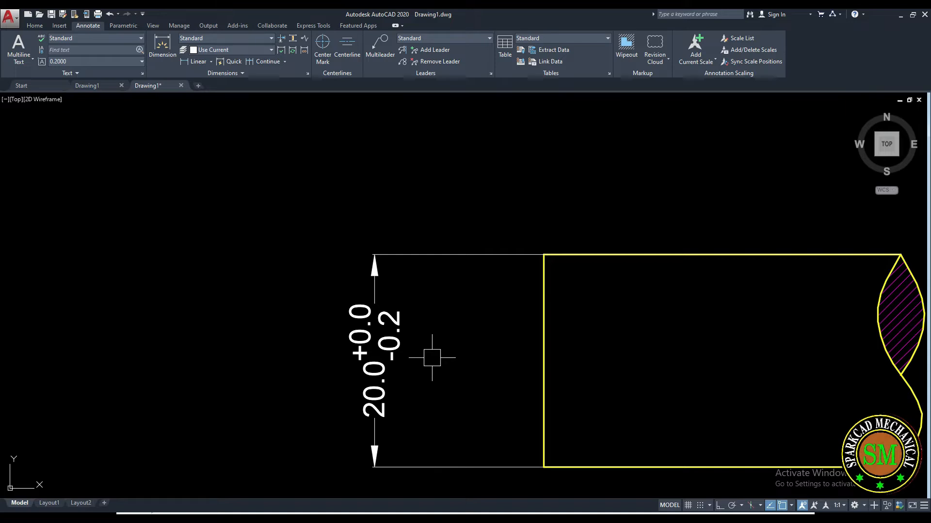
scroll(419, 356, down, 2)
middle_drag(423, 351, 402, 339)
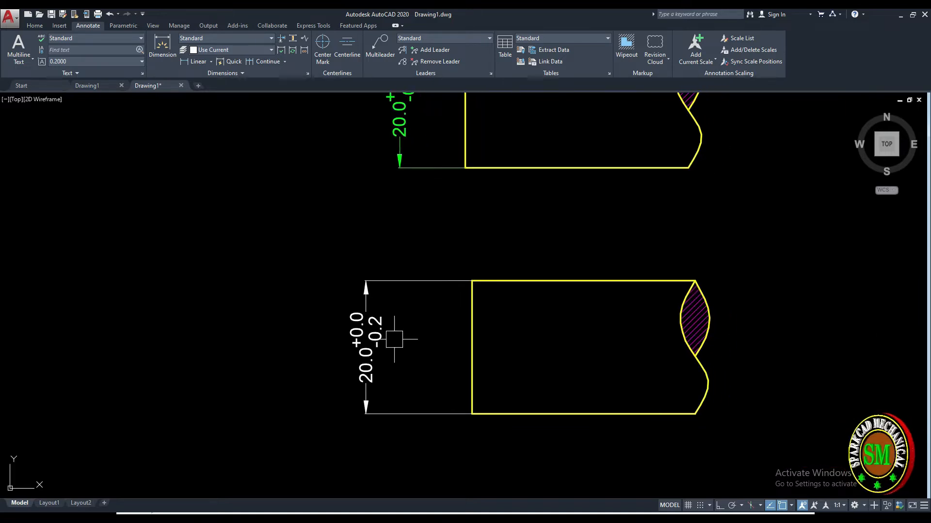
scroll(395, 316, down, 2)
middle_drag(463, 243, 451, 291)
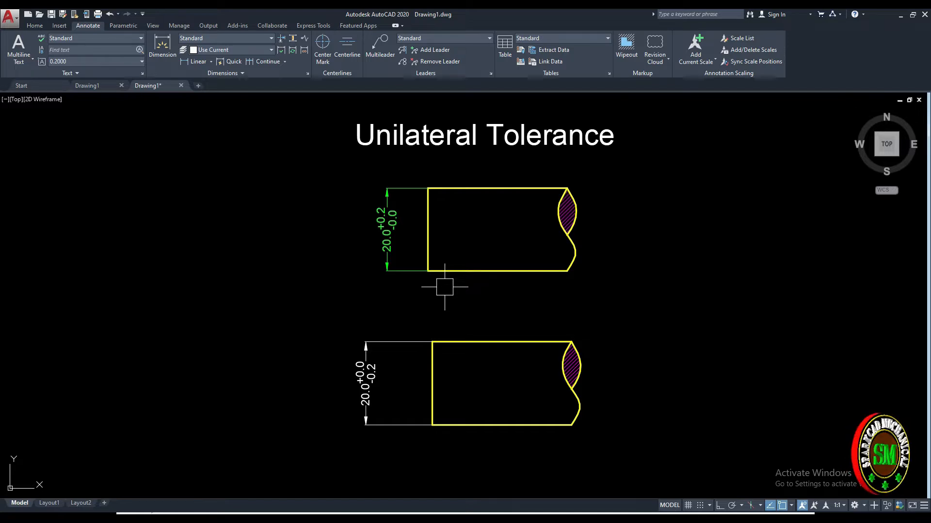
scroll(445, 291, down, 4)
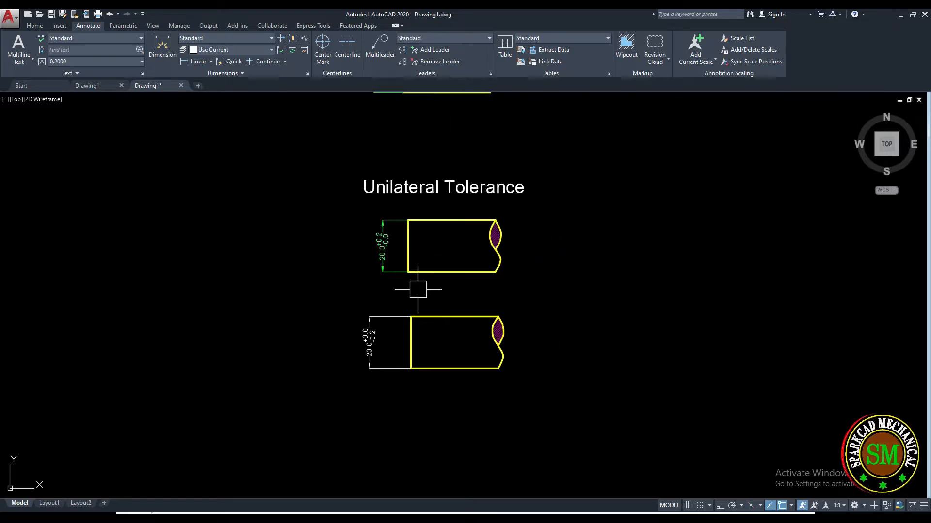
middle_drag(417, 284, 440, 329)
middle_drag(489, 262, 462, 249)
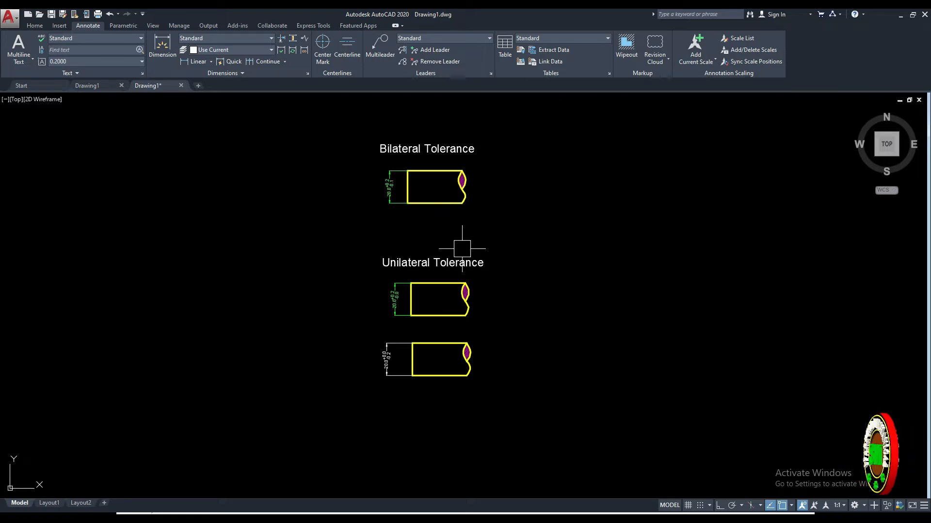
middle_drag(437, 239, 452, 253)
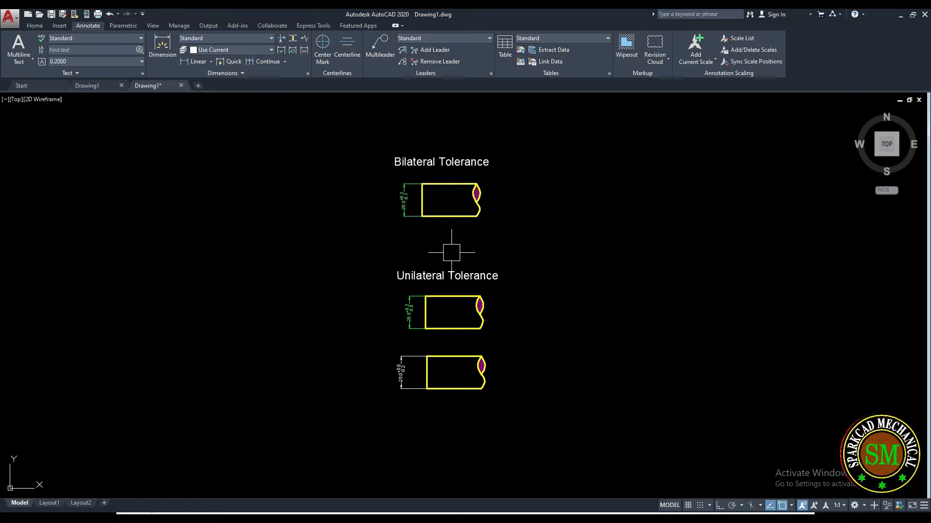
Try the Symmetrical tolerance method in the Standard dimension style override
text(D)
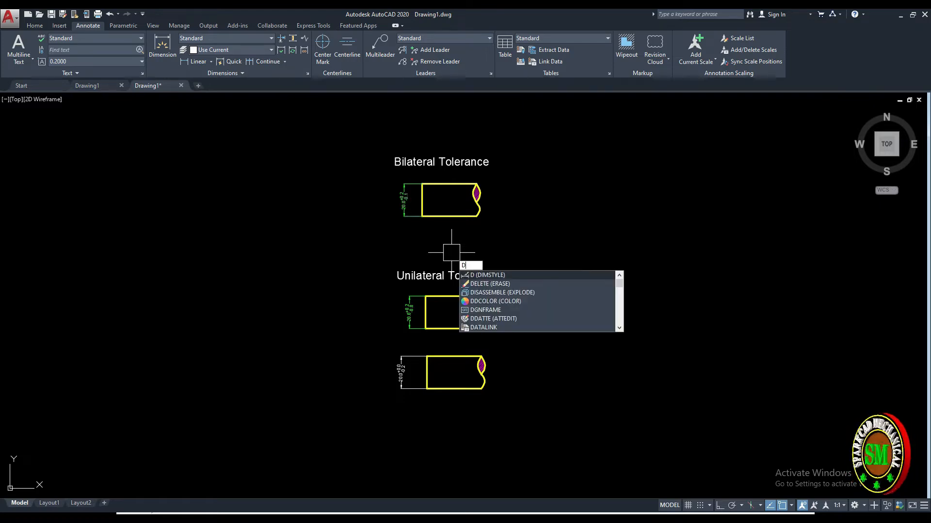
key(Return)
drag(485, 175, 504, 178)
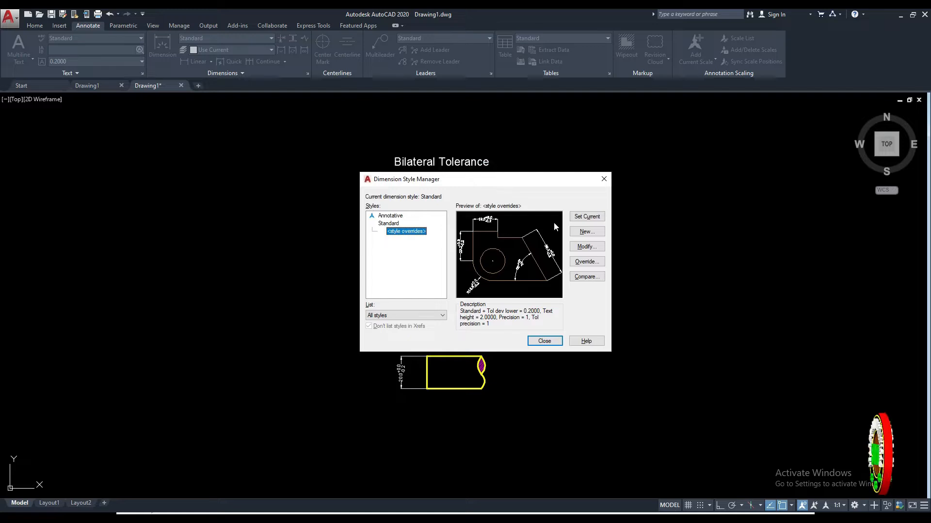
click(586, 262)
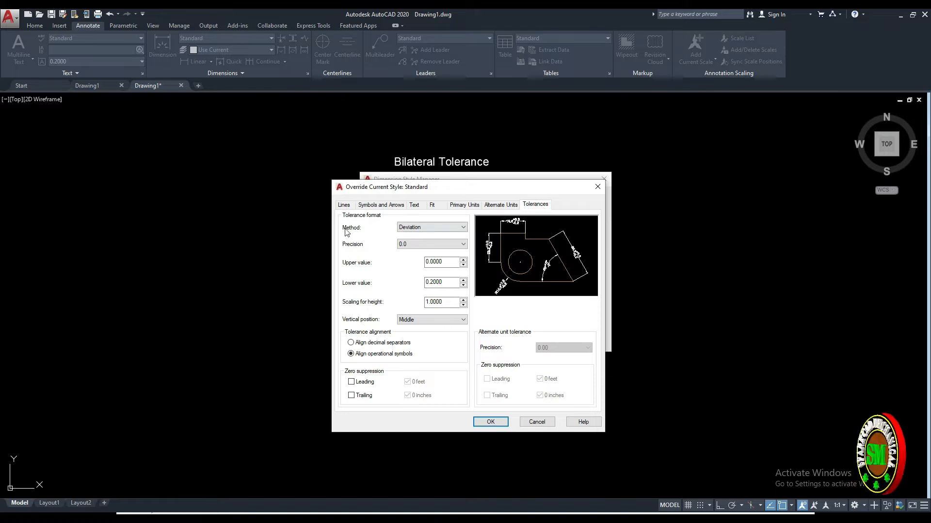
click(421, 228)
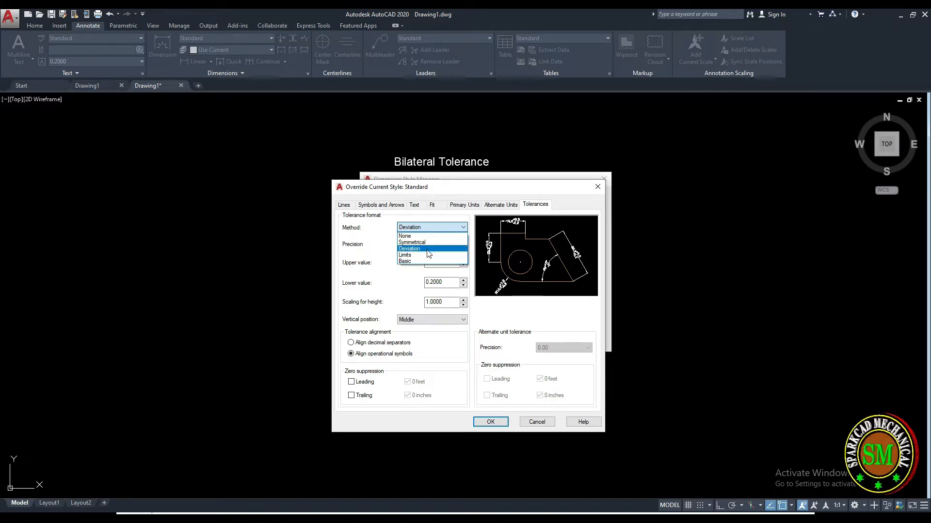
click(422, 243)
double_click(448, 301)
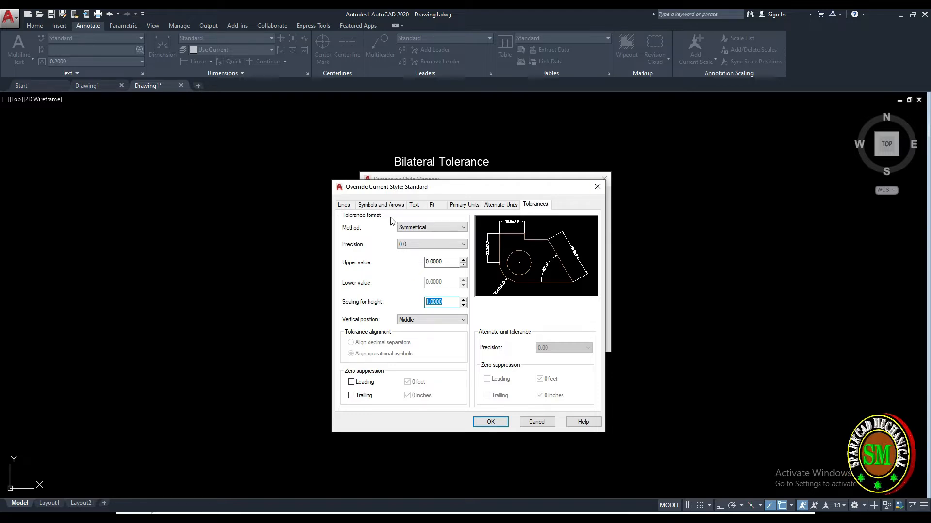
Review the override's line, text, fit, primary unit and tolerance settings, and close the style dialogs without applying the override
click(343, 205)
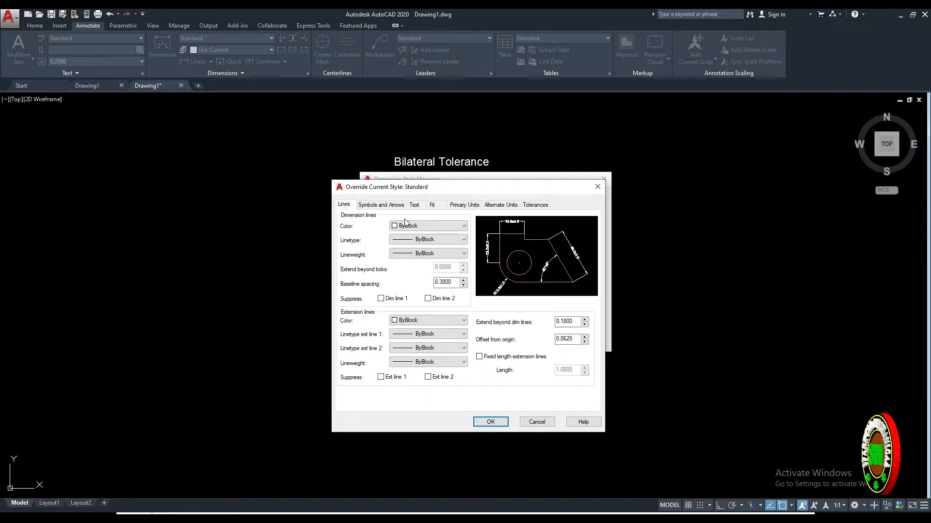
click(414, 205)
click(432, 204)
click(464, 205)
click(534, 204)
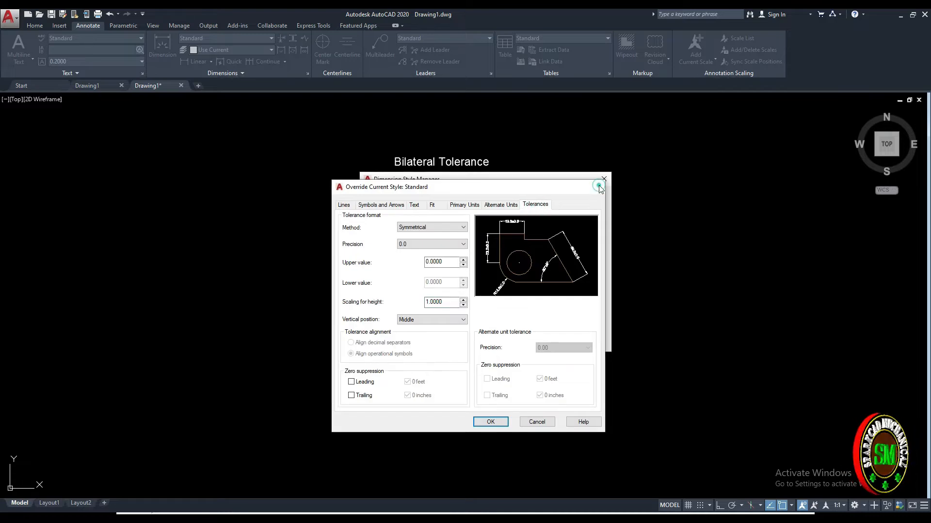
click(598, 187)
click(603, 180)
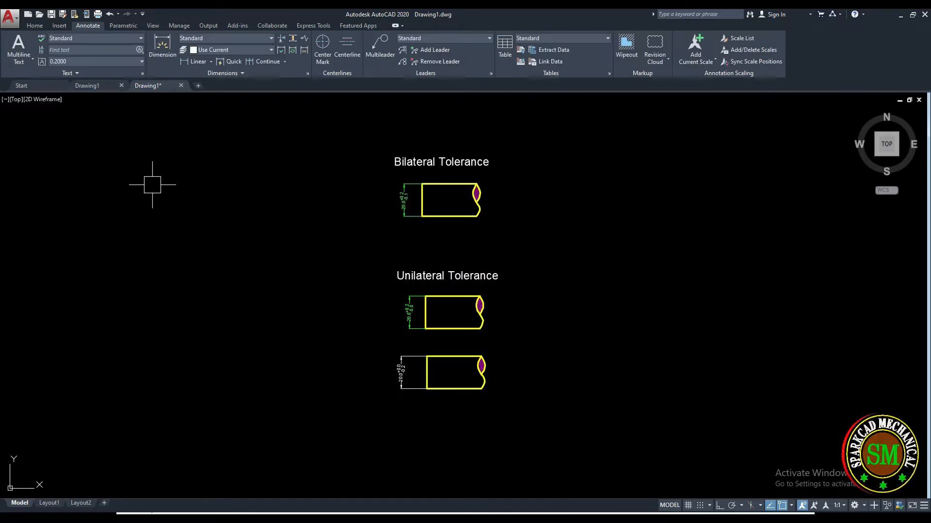
click(52, 28)
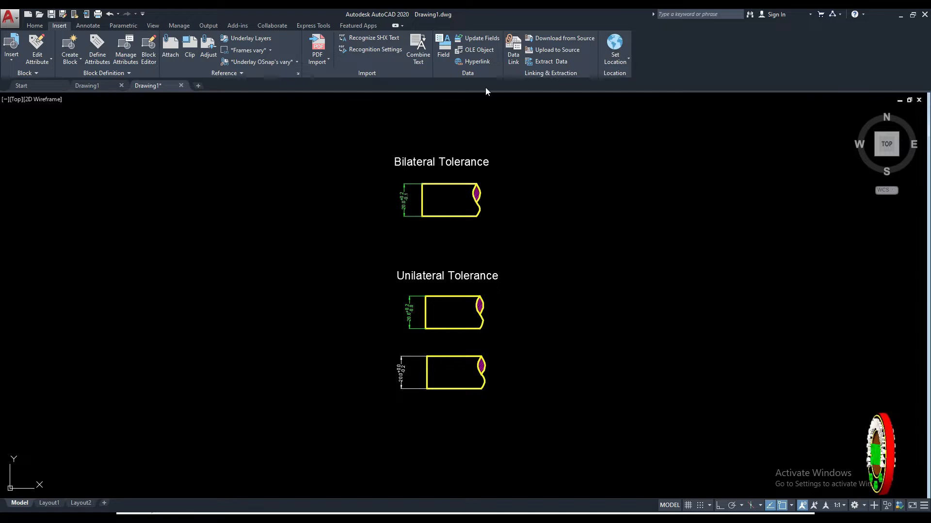
click(88, 26)
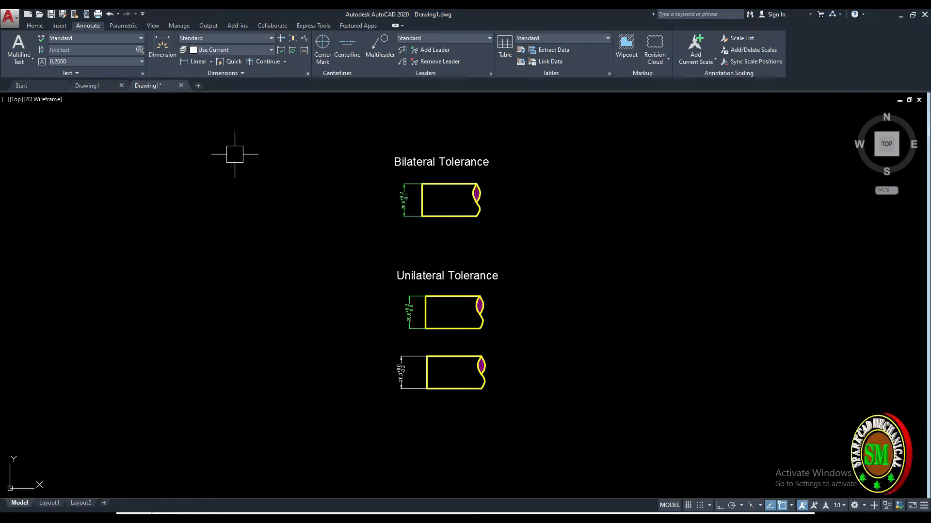
click(29, 62)
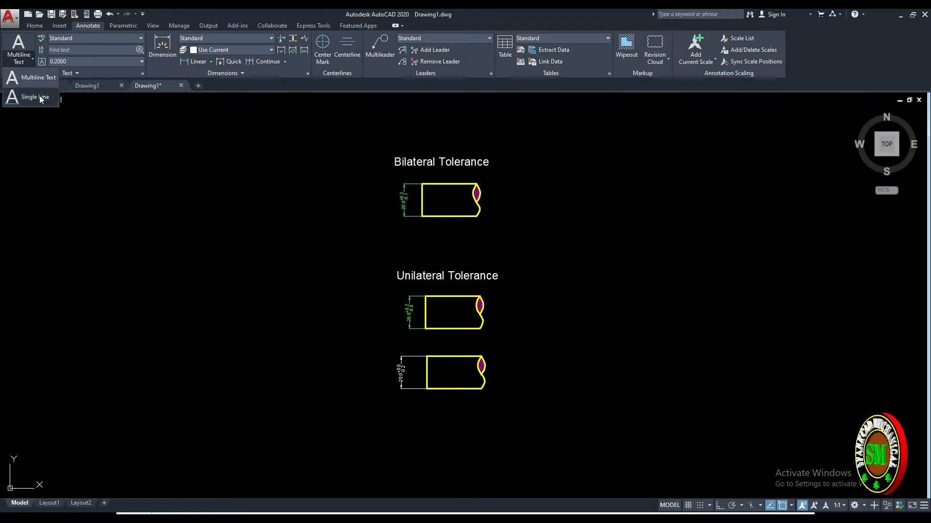
click(86, 141)
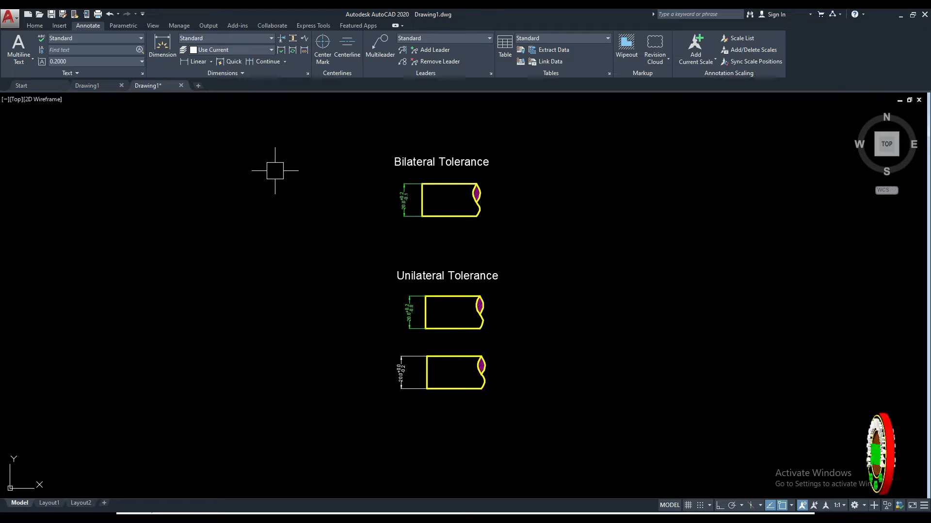
Examine the Geometric Tolerance settings for symbols, tolerances and datums, and cancel without placing a frame
click(251, 72)
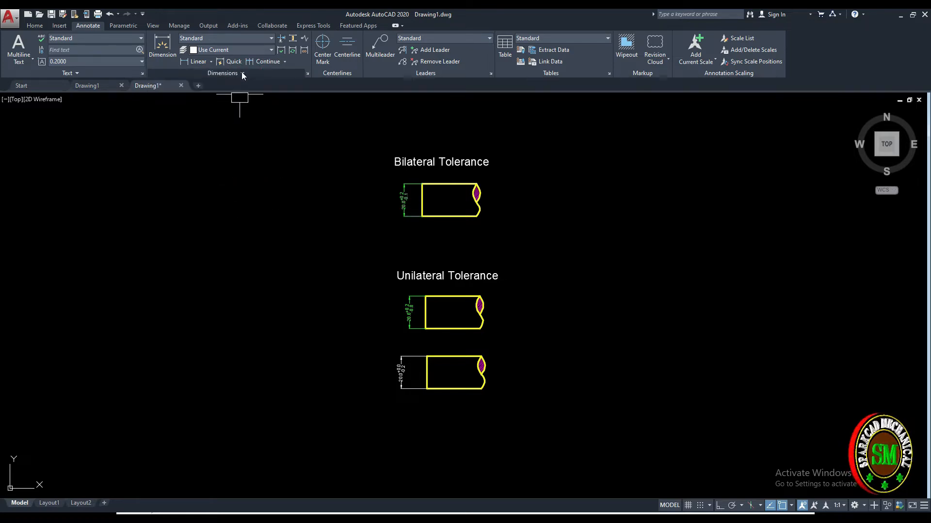
click(241, 74)
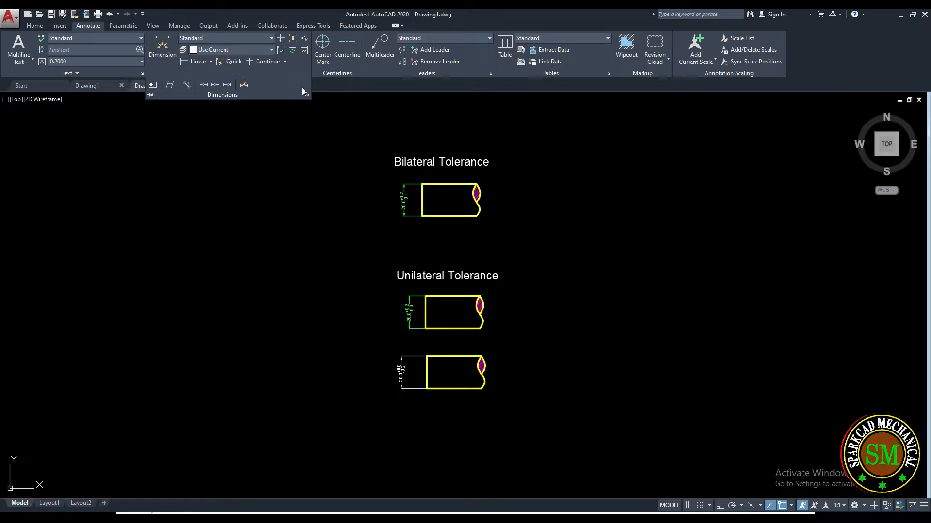
click(153, 88)
drag(499, 214, 413, 213)
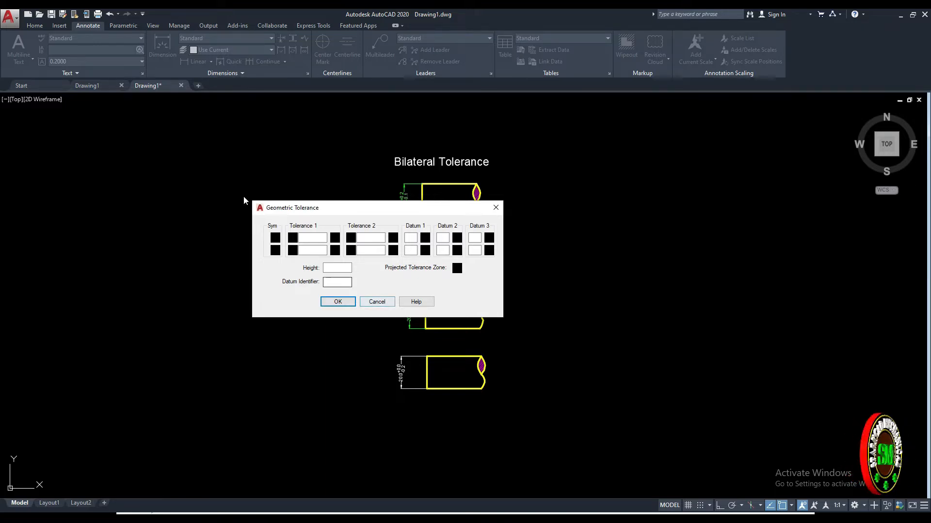
click(375, 302)
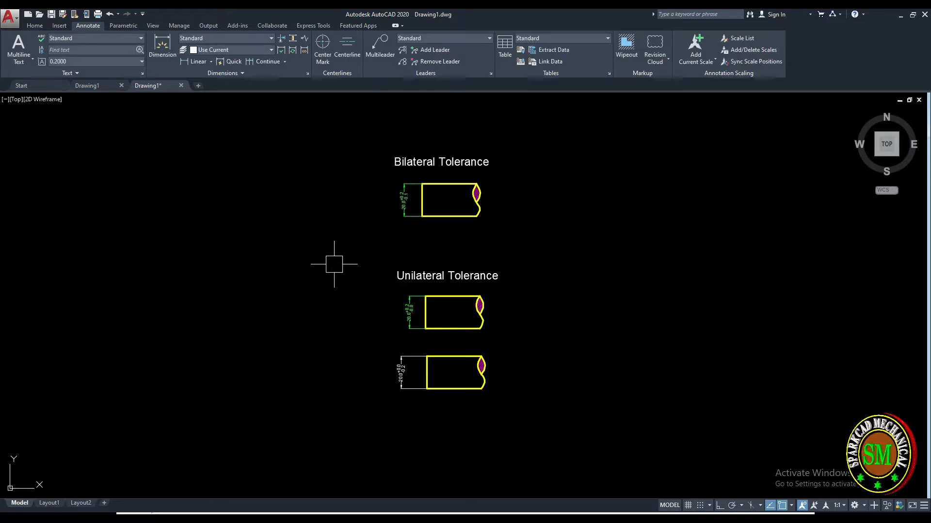
Switch to the PowerPoint slide show and advance to the slide about geometric tolerances
key(alt+Tab)
key(alt+Tab)
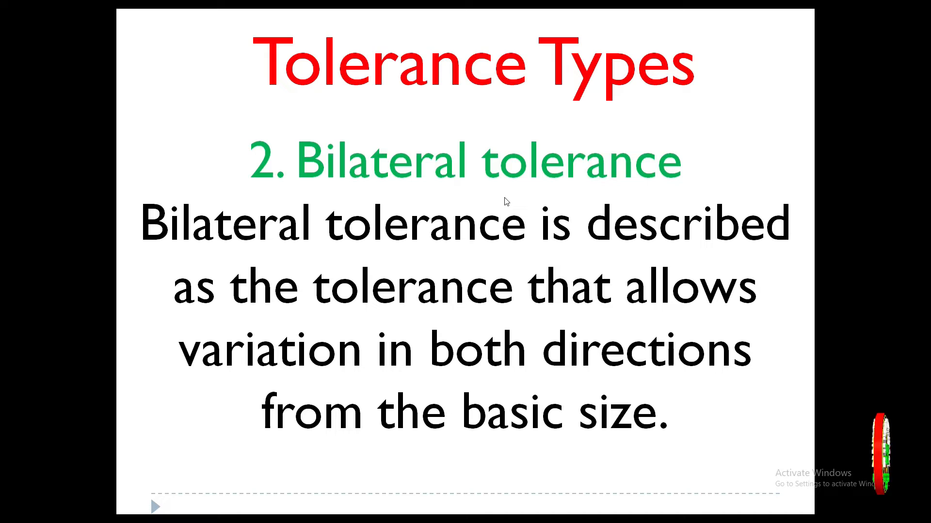
click(504, 201)
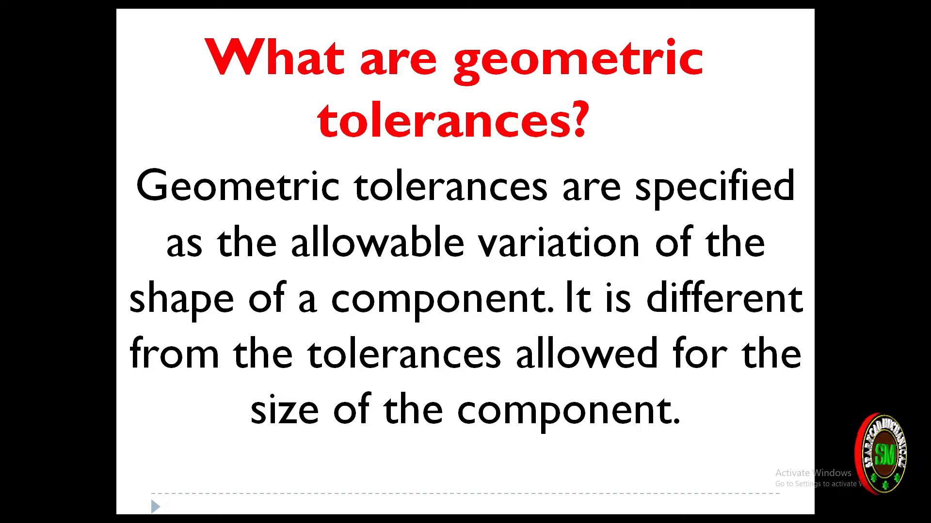
Switch from the PowerPoint slide show to the AutoCAD drawing with the bilateral and unilateral tolerance examples
key(alt+Tab)
key(alt+Tab)
key(alt+Tab)
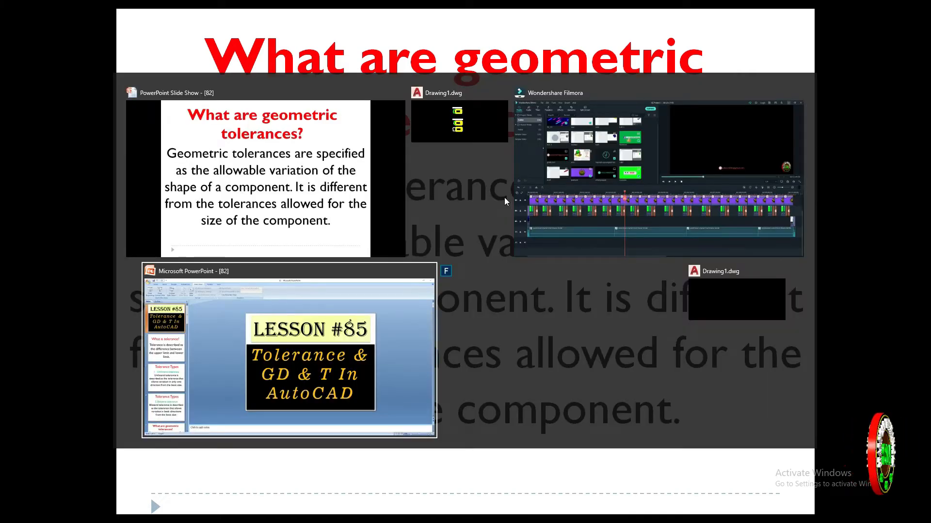
key(alt+Tab)
key(alt+Tab)
key(alt+Tab)
key(alt+Tab)
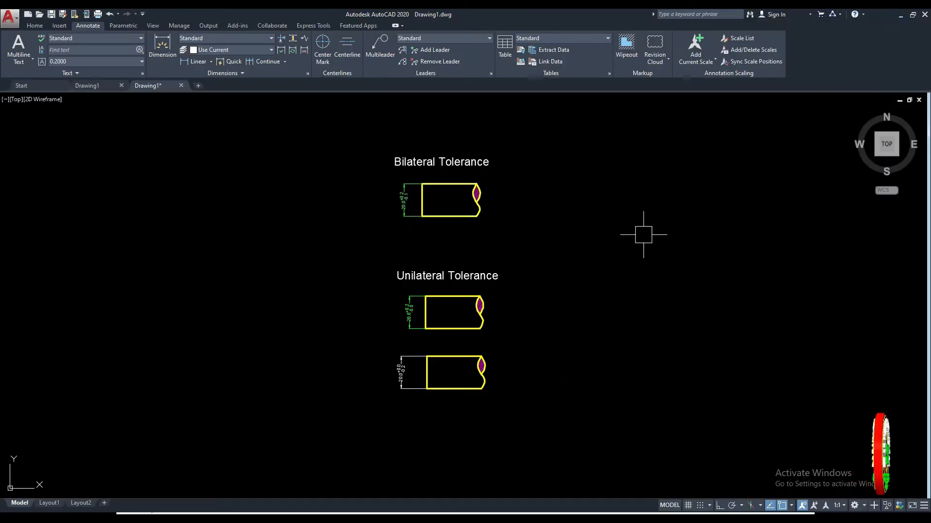
Draw a circle about 90.7 in diameter in the empty space to the right of the shaft examples
middle_drag(644, 234, 371, 268)
text(c)
key(Return)
click(509, 245)
click(580, 265)
middle_drag(644, 230, 623, 260)
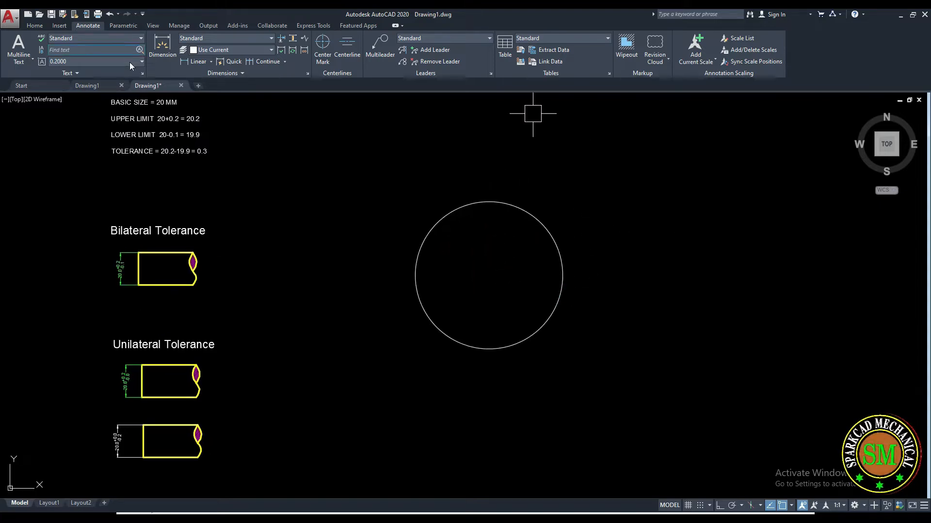
Add a diameter dimension to the circle, placing its text outside the upper right of the circle
click(212, 62)
click(209, 177)
click(557, 249)
click(588, 236)
Set the tolerance method to None in the Standard dimension style override and close the Dimension Style Manager
scroll(592, 237, up, 5)
scroll(597, 239, down, 3)
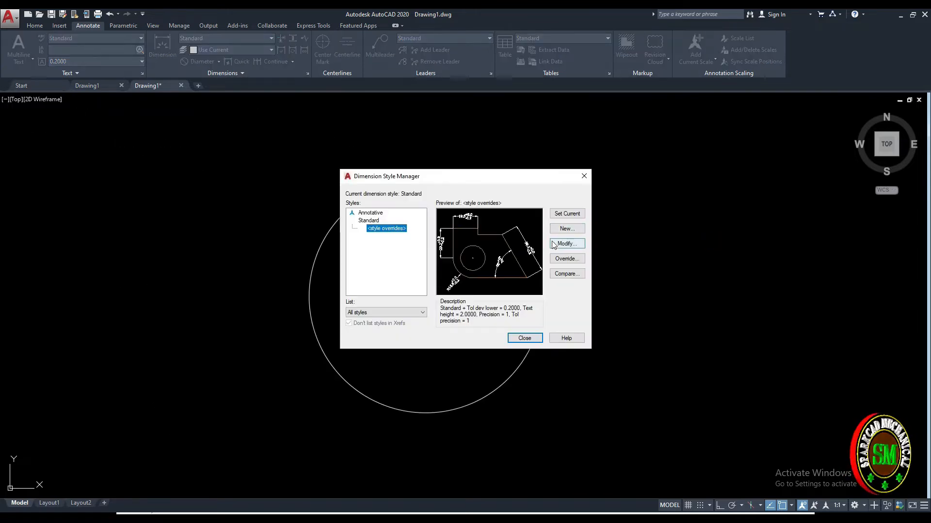
click(565, 244)
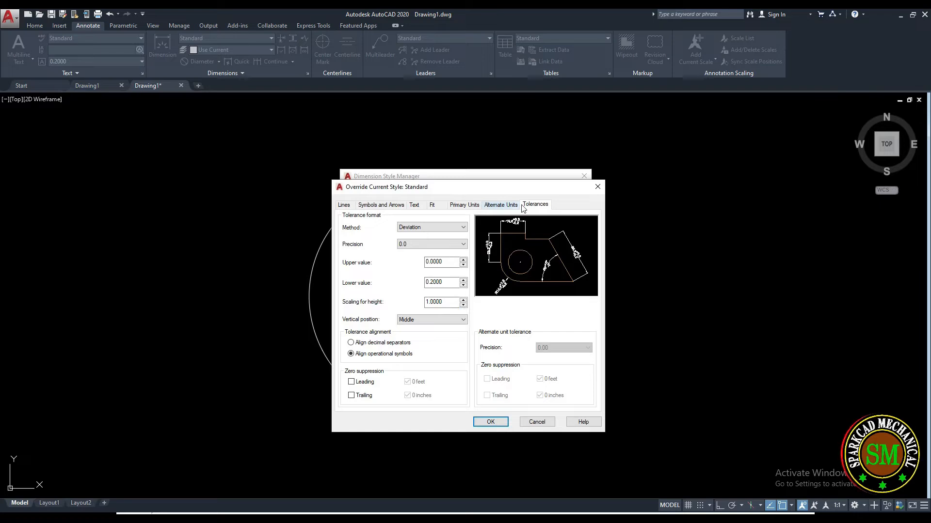
click(442, 231)
click(436, 236)
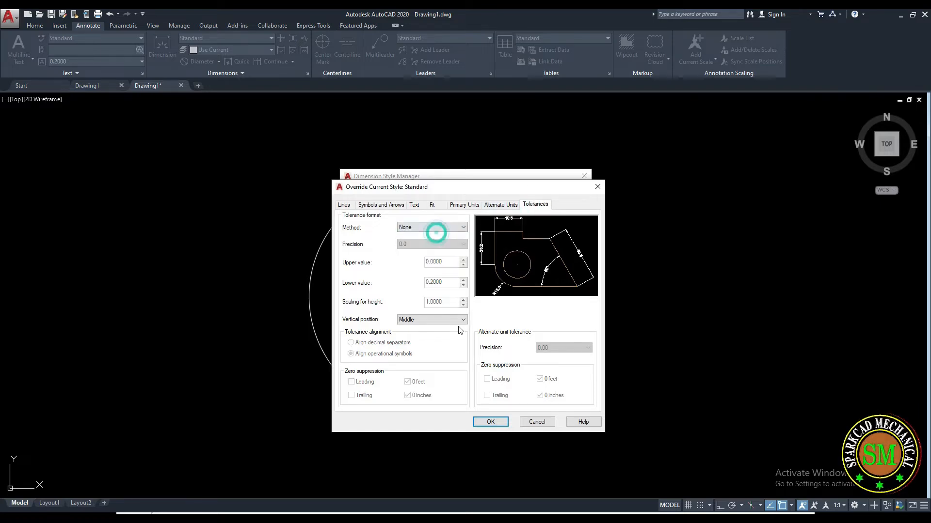
click(495, 421)
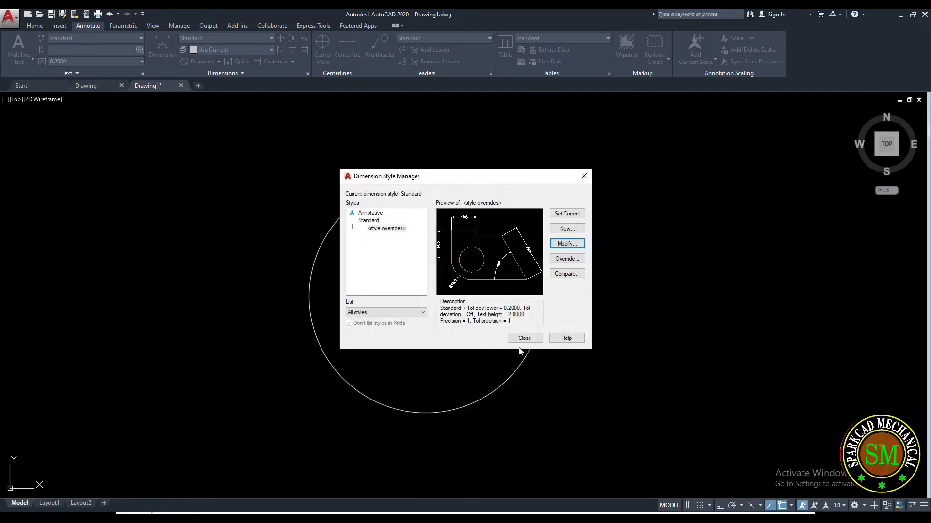
click(524, 339)
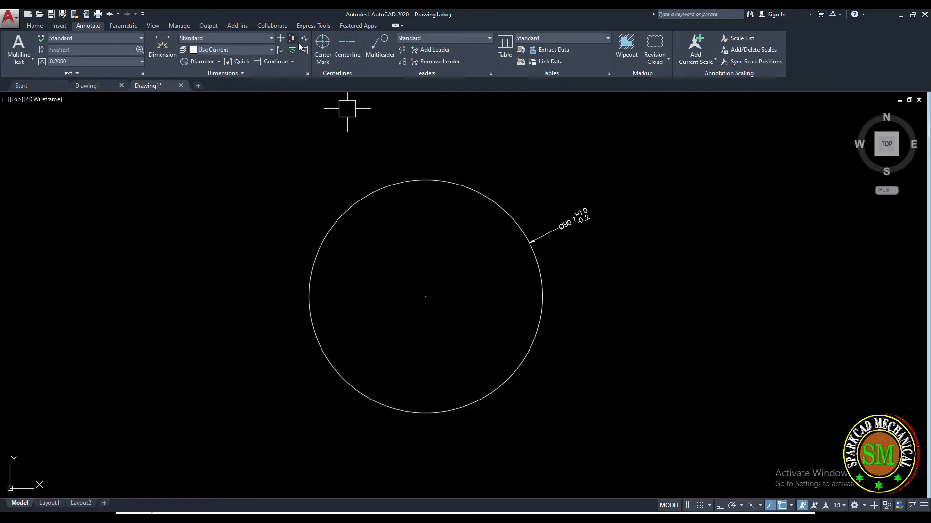
Update the circle's diameter dimension to the current dimension style override
click(293, 50)
click(576, 217)
key(Return)
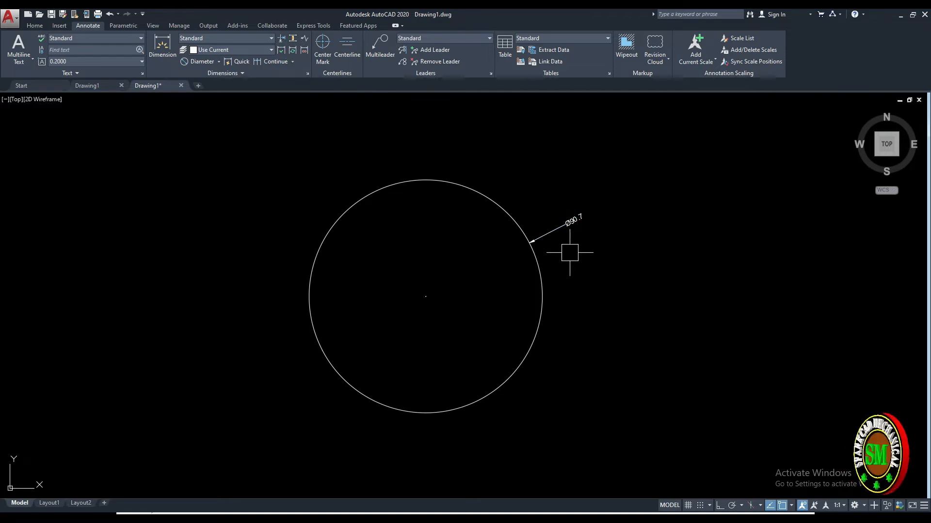
Compare the circle's diameter dimension with the toleranced dimension of the bilateral shaft, and switch to the PowerPoint slide show
scroll(571, 237, up, 2)
scroll(582, 240, down, 1)
scroll(582, 239, down, 1)
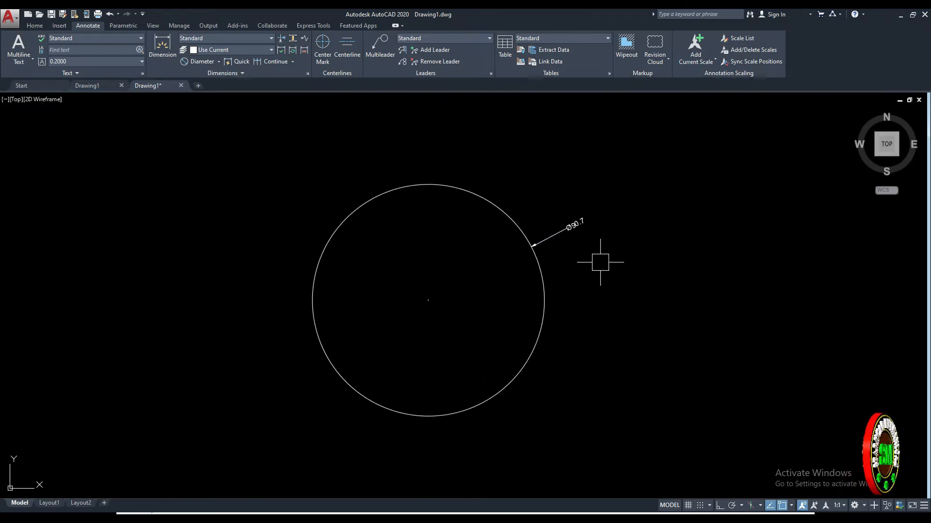
middle_drag(601, 262, 515, 260)
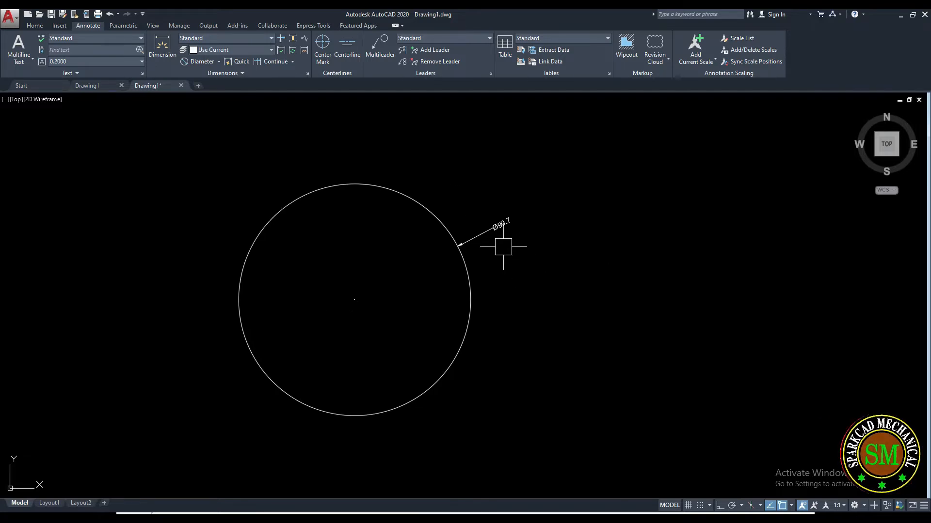
middle_drag(387, 275, 732, 237)
scroll(358, 287, down, 1)
middle_drag(284, 298, 404, 314)
scroll(345, 293, up, 4)
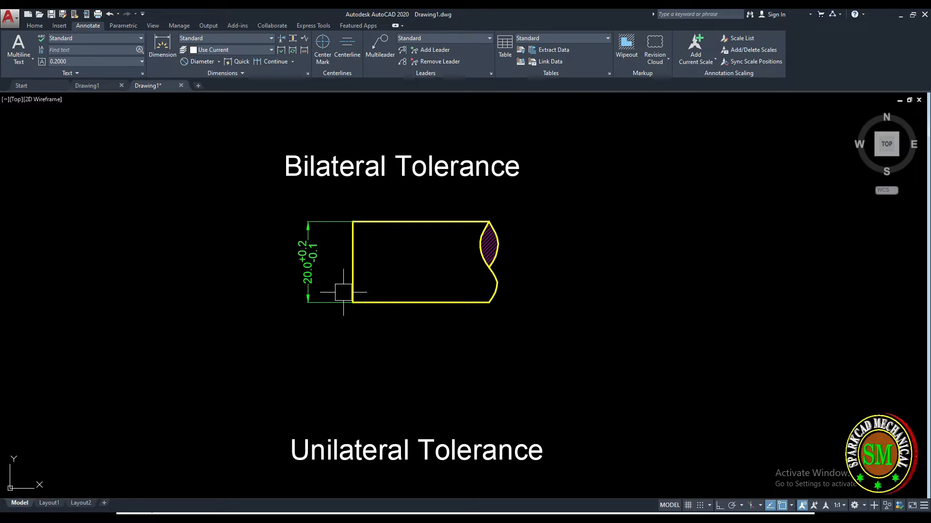
scroll(344, 291, down, 2)
middle_drag(665, 265, 471, 249)
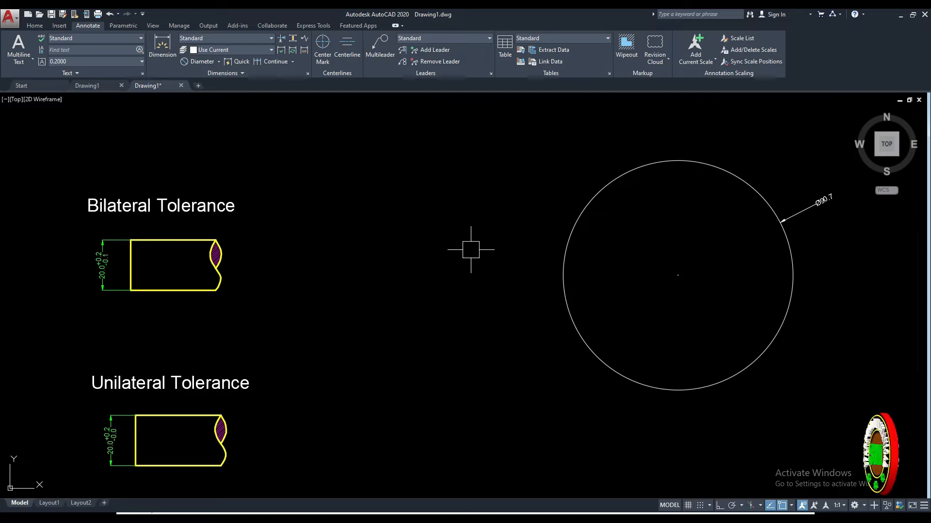
key(alt+Tab)
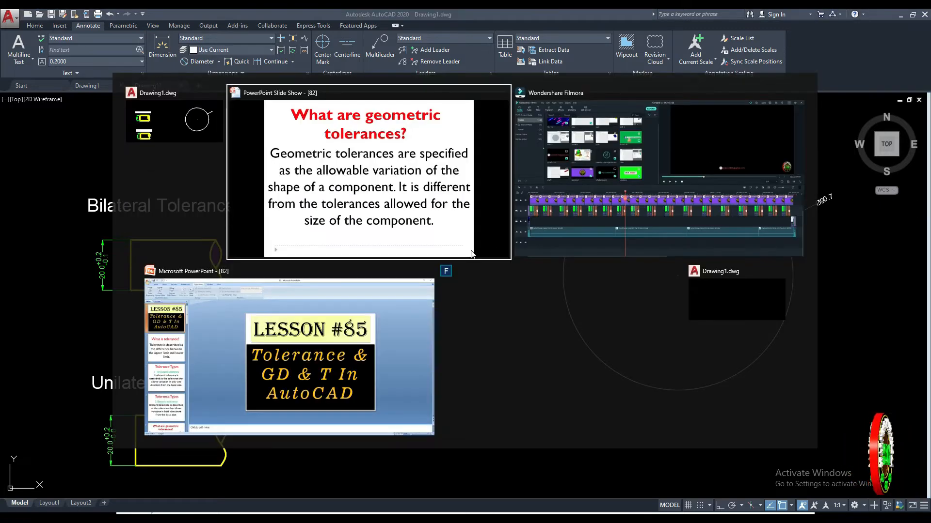
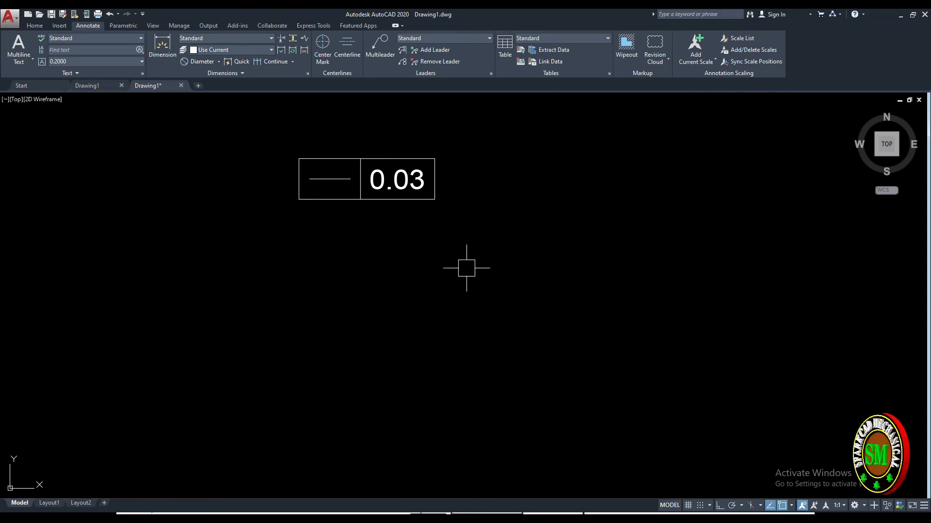
Delete the straightness feature control frame with the 0.03 tolerance
click(575, 151)
click(291, 265)
key(Delete)
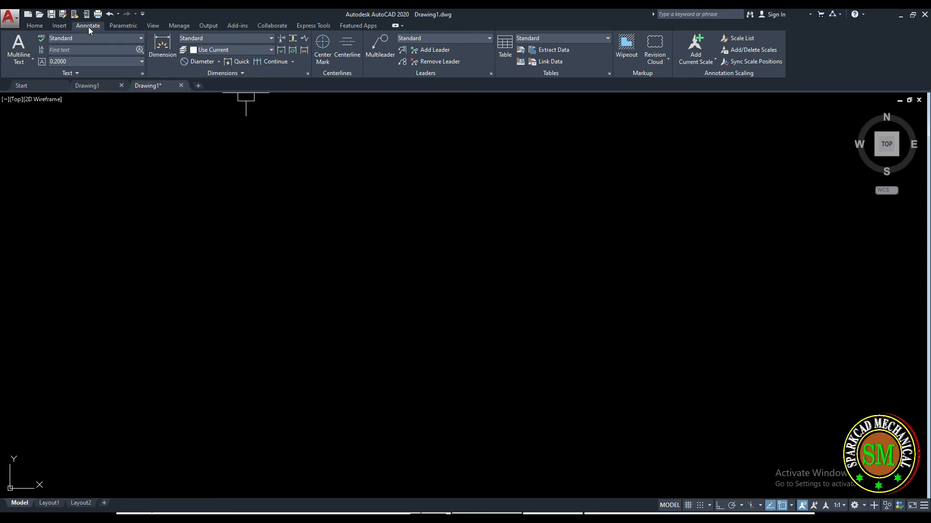
Start a geometric tolerance and look over the characteristic symbols, leaving the symbol blank
click(244, 73)
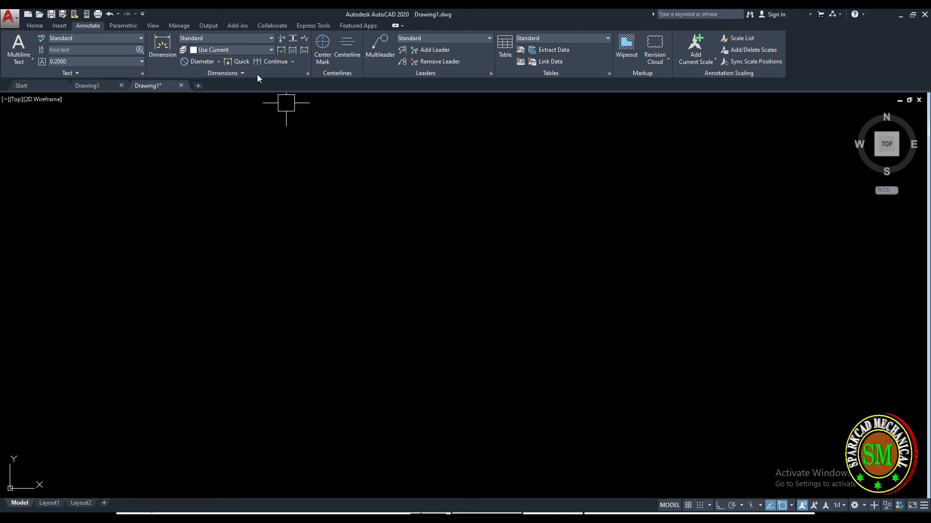
text(tol)
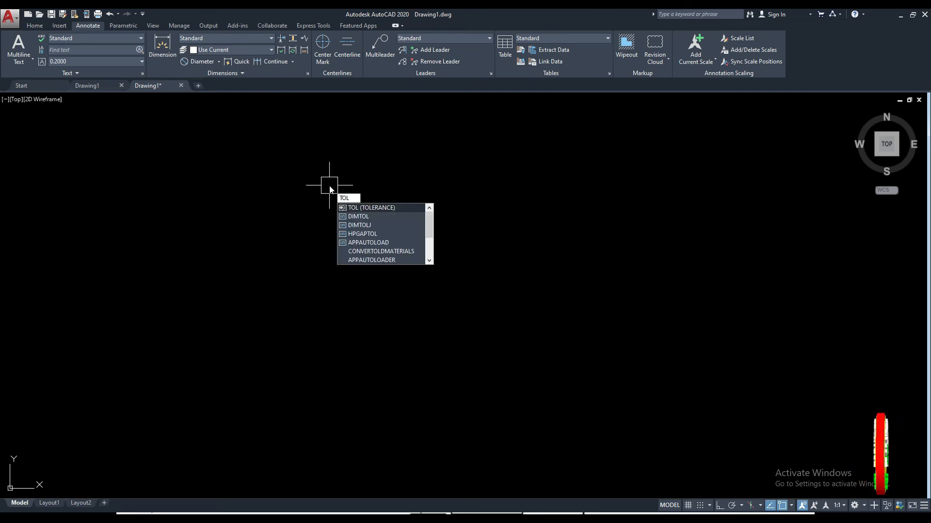
key(Return)
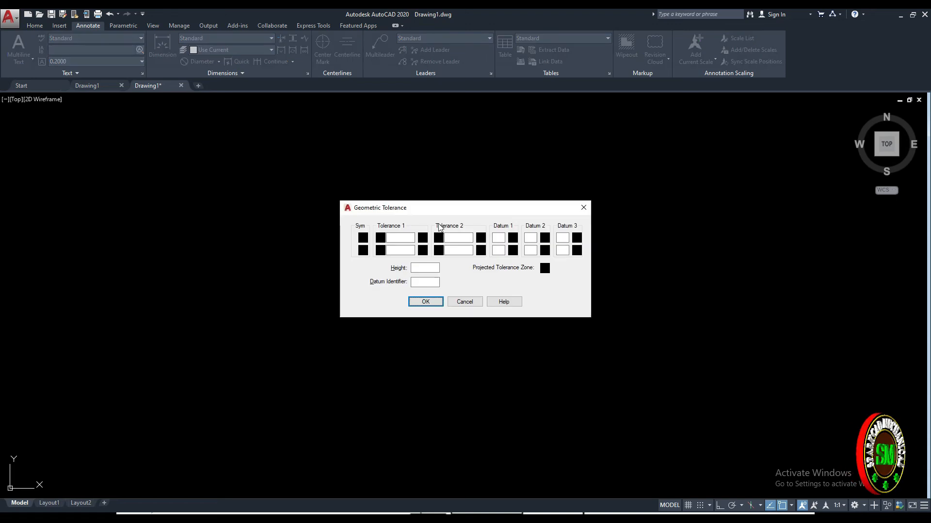
drag(449, 207, 424, 205)
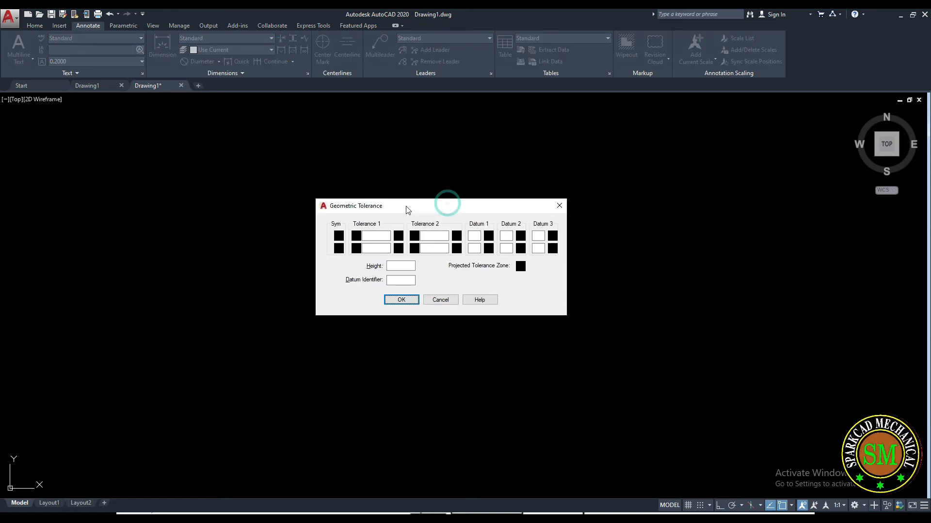
click(339, 236)
drag(429, 233, 365, 236)
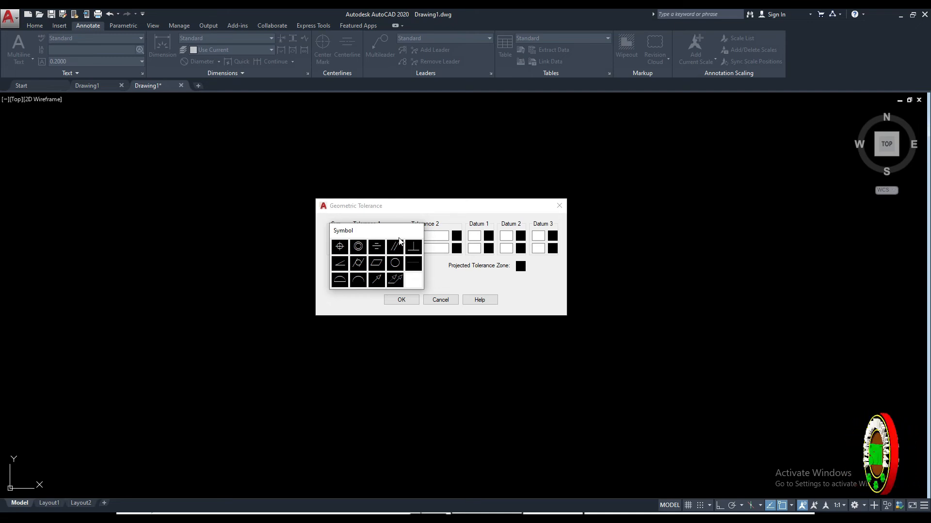
drag(395, 234, 388, 232)
click(409, 273)
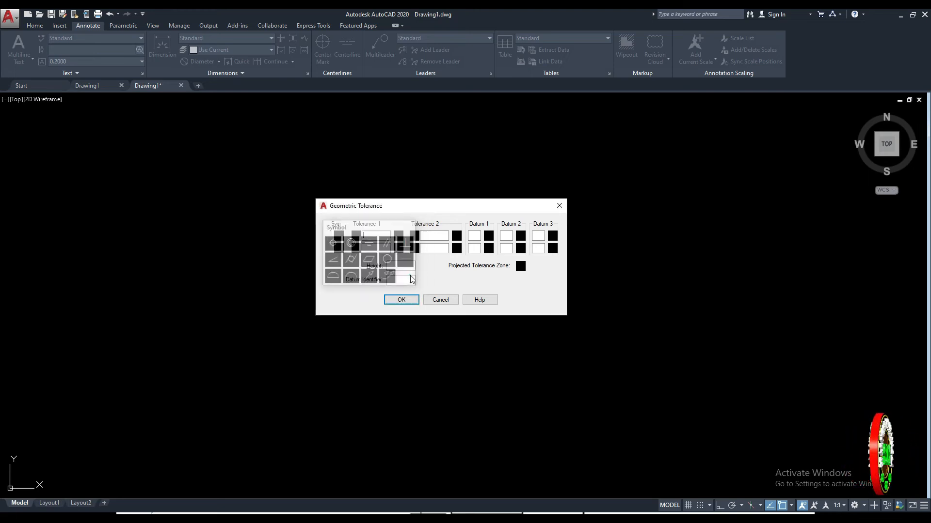
Set Tolerance 1 to 0.03 with a diameter symbol and choose the position characteristic symbol
click(372, 237)
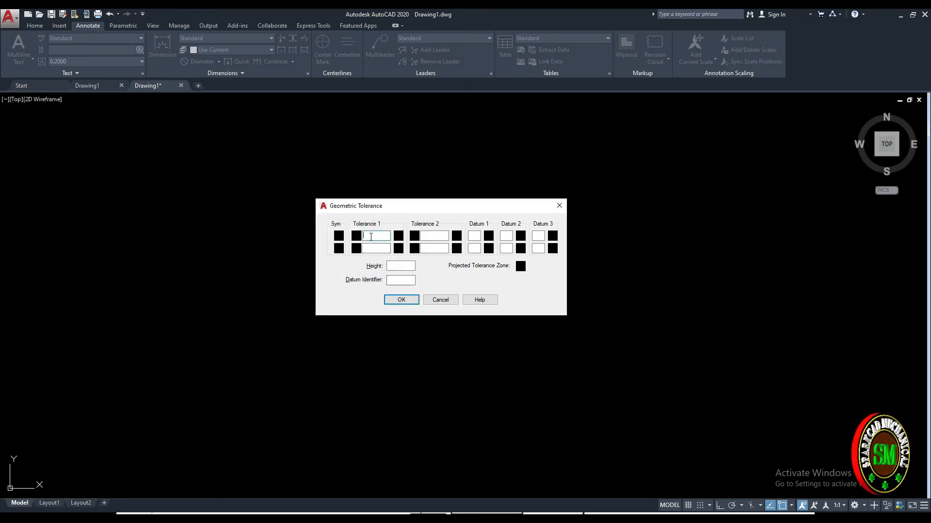
click(357, 236)
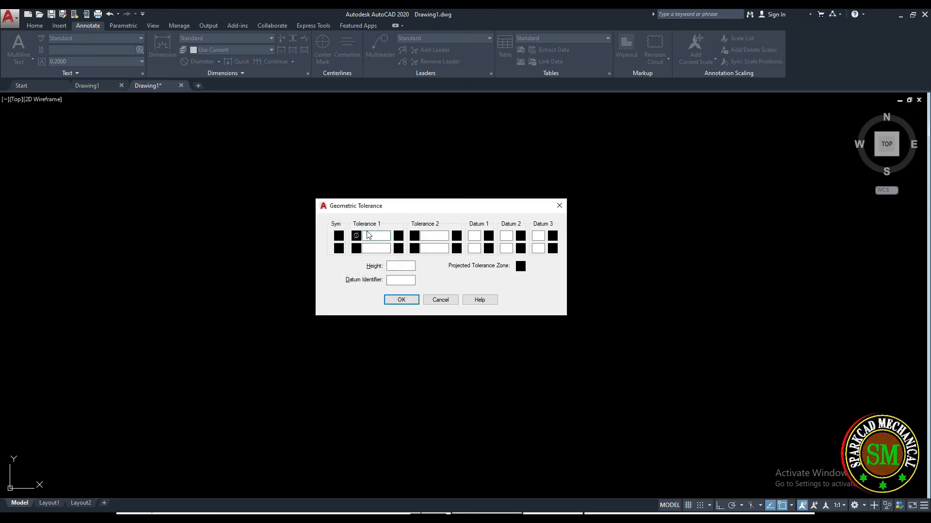
click(378, 236)
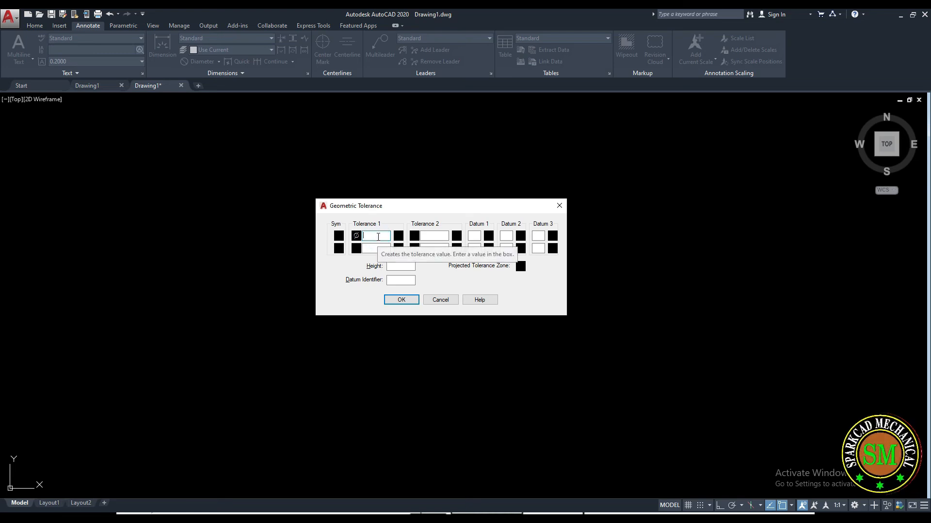
text(0.03)
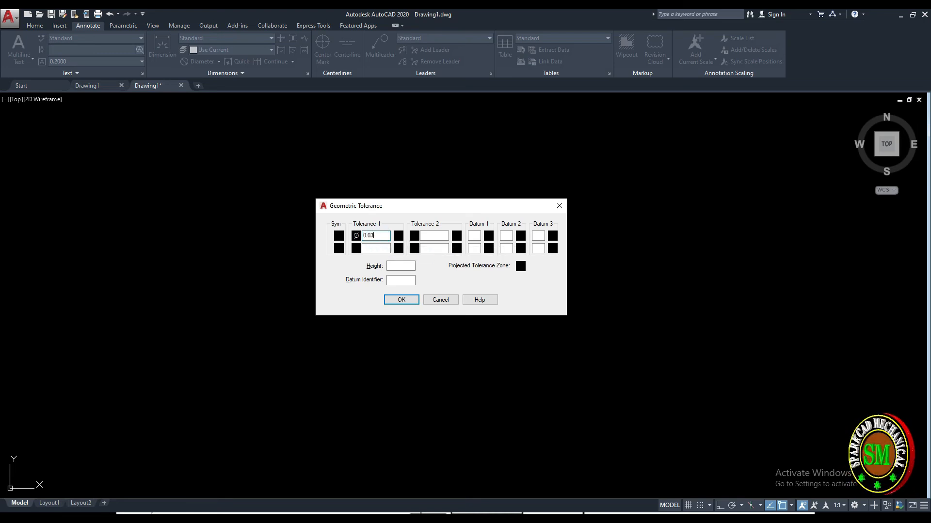
click(338, 237)
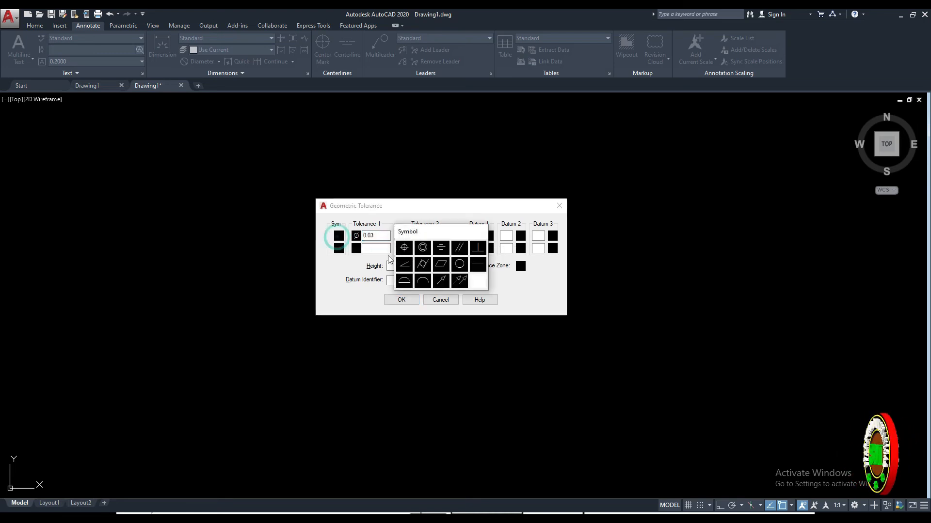
click(404, 248)
Add the least material condition (L) to Tolerance 1 and place the feature control frame in the empty drawing area
click(398, 236)
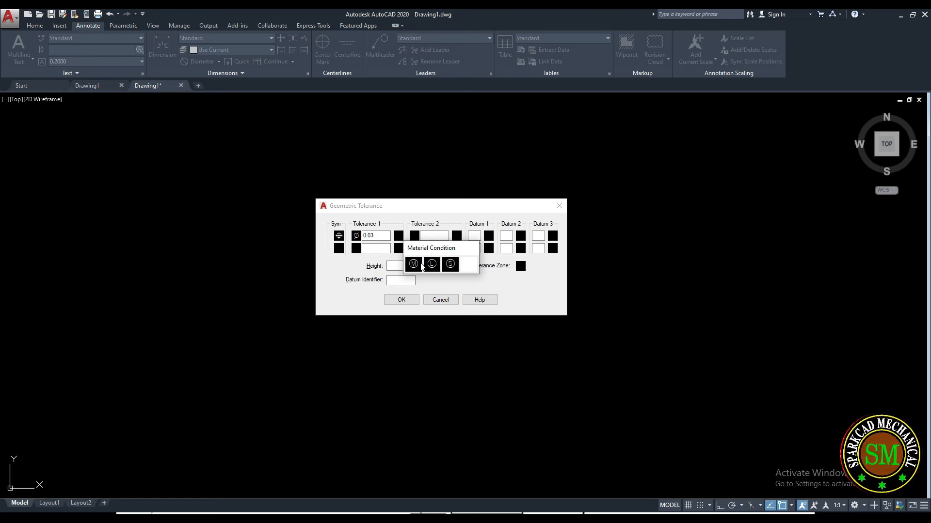
drag(436, 249, 419, 246)
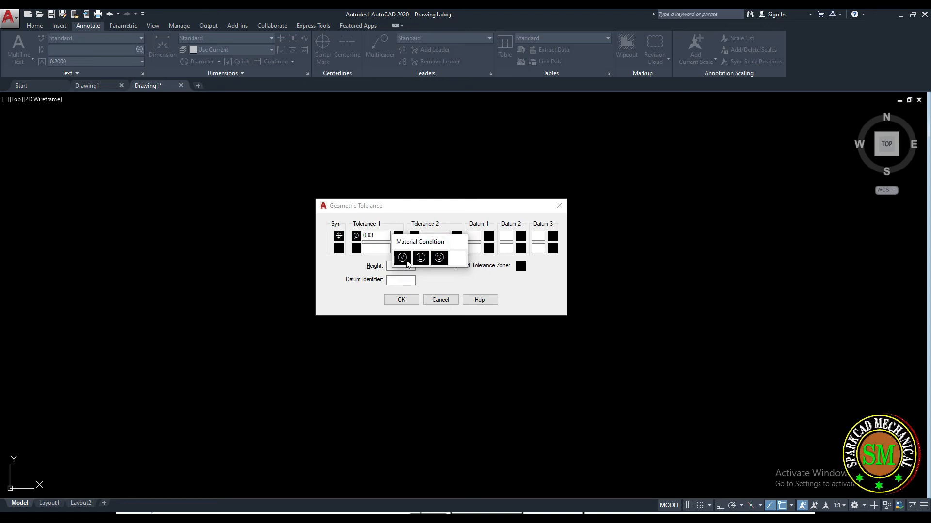
click(421, 258)
click(396, 302)
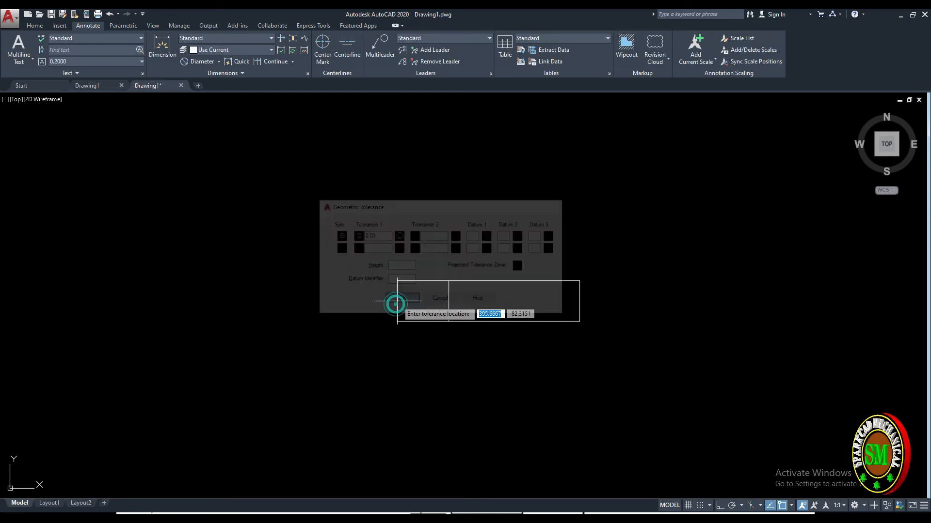
click(287, 280)
scroll(379, 267, up, 4)
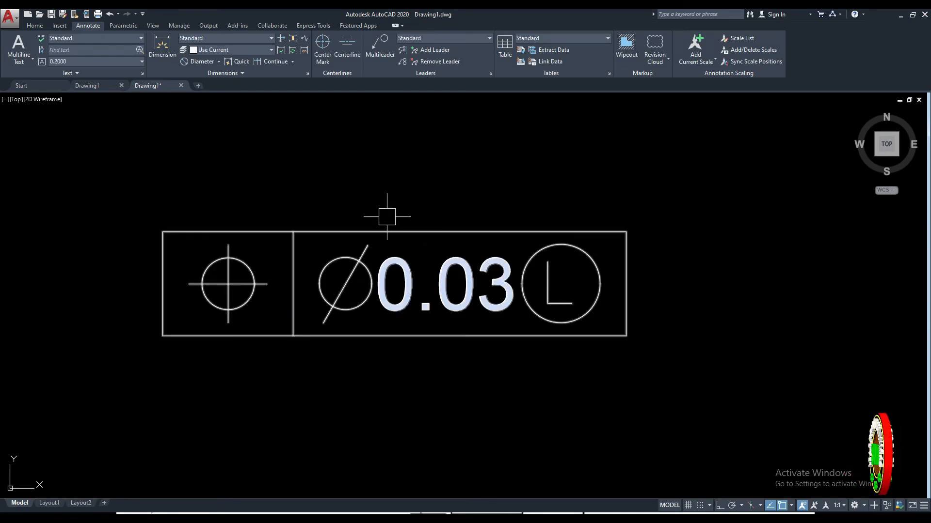
scroll(372, 197, down, 4)
middle_drag(371, 190, 404, 220)
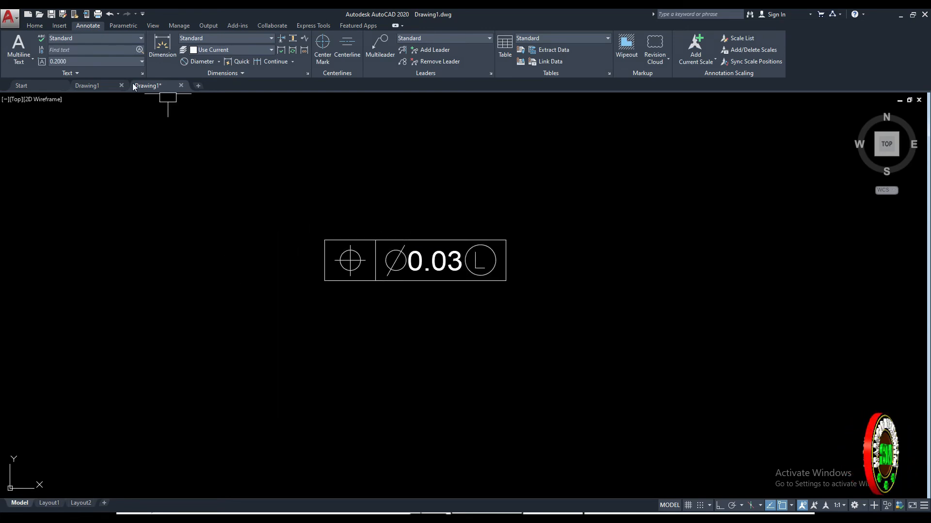
click(247, 72)
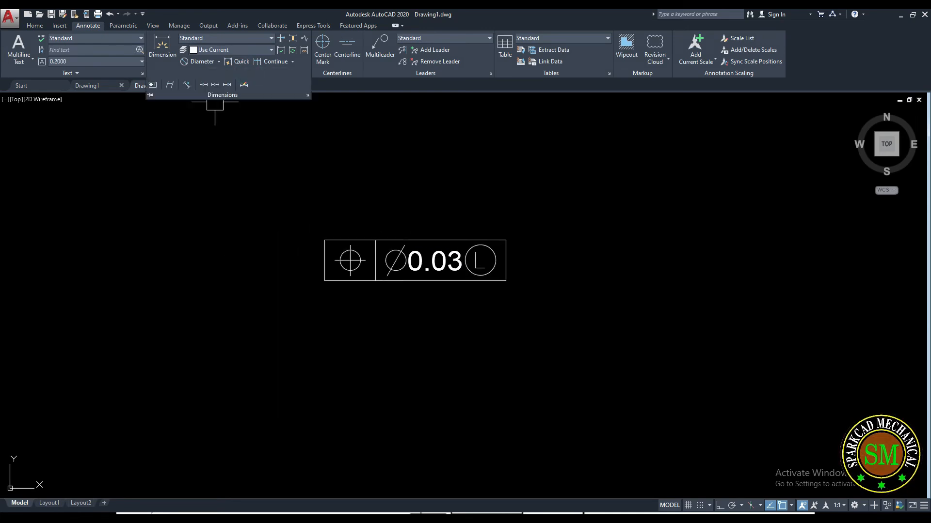
click(154, 83)
drag(472, 204, 449, 204)
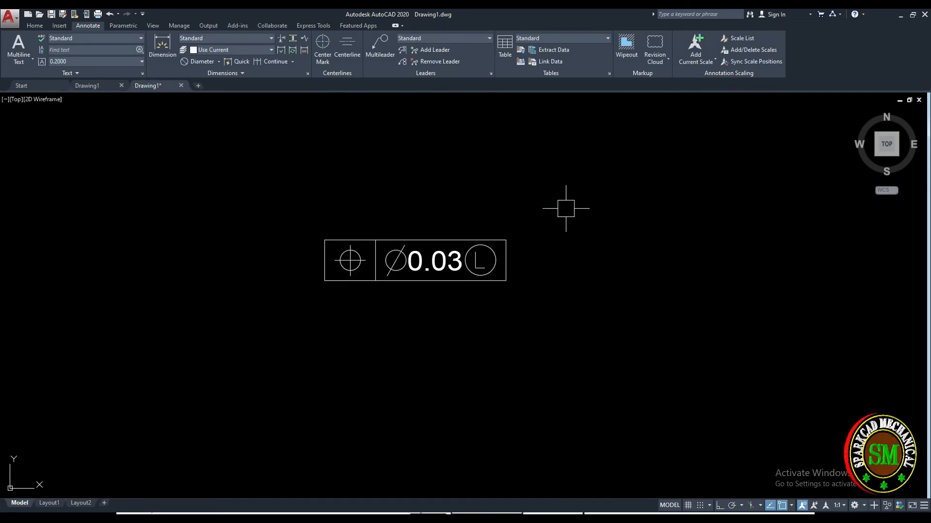
Start a geometric tolerance with the angularity symbol and set Tolerance 1 to 0.04
text(tol)
key(Return)
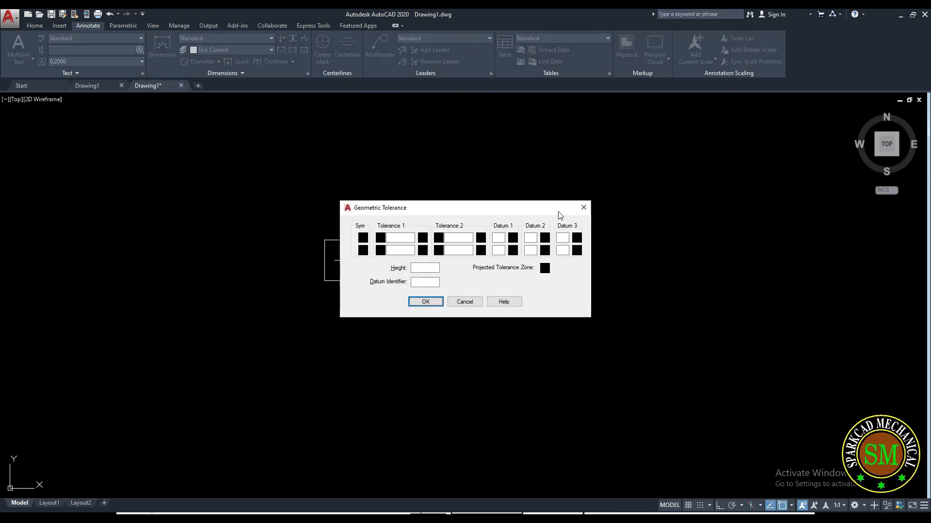
drag(514, 209, 494, 204)
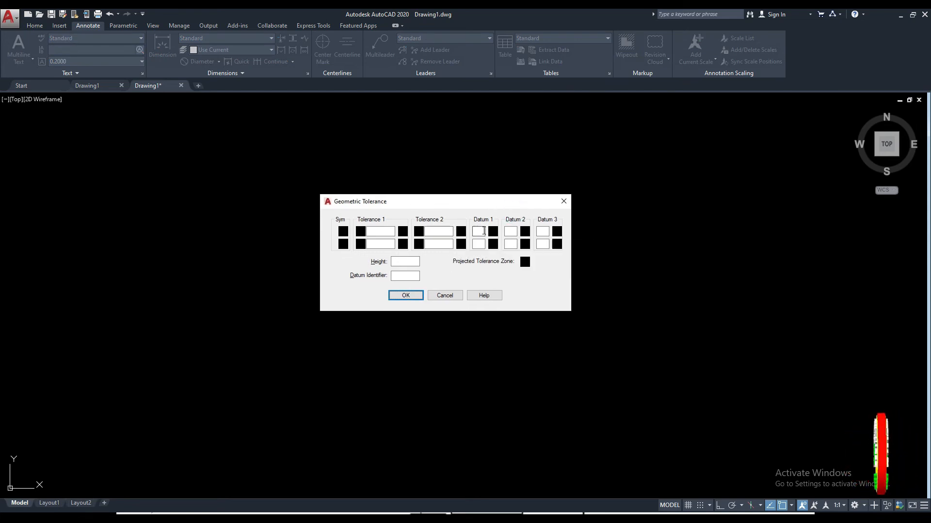
click(342, 231)
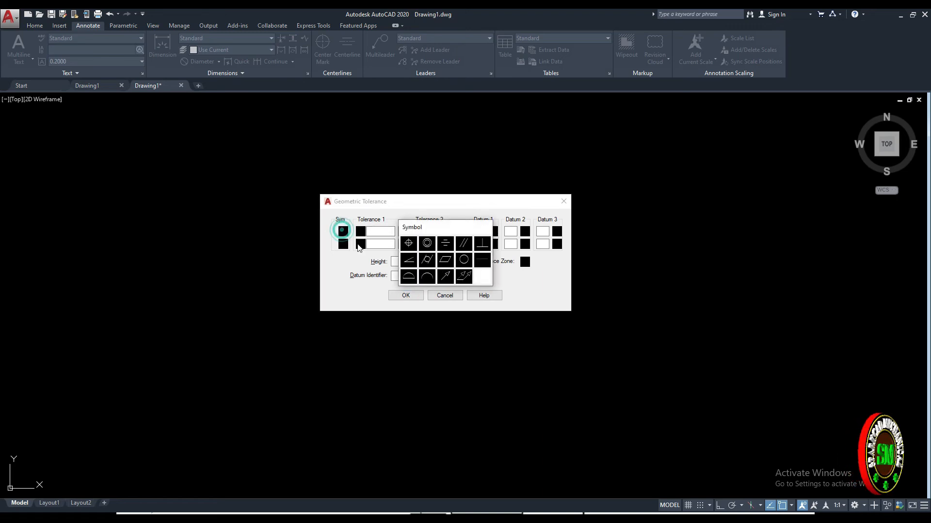
click(409, 260)
click(376, 231)
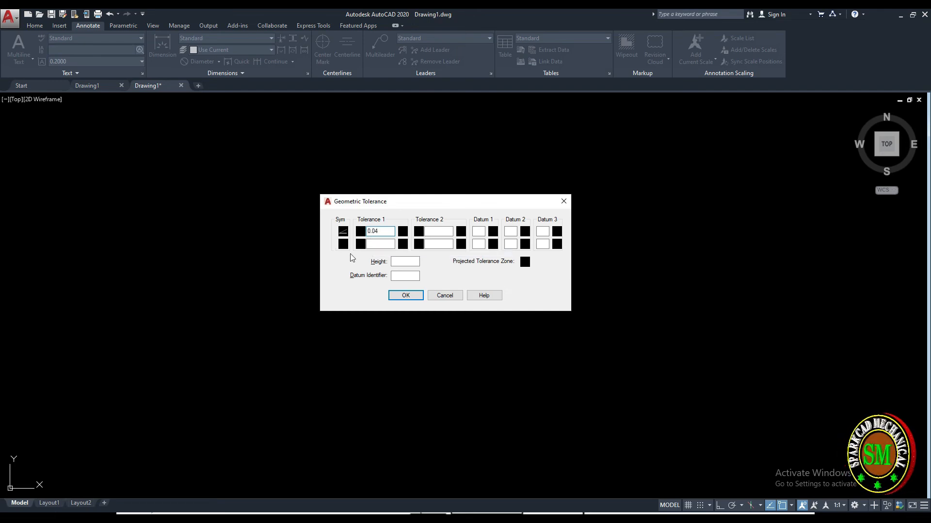
Look over the Tolerance 1 material conditions, leaving them blank, and toggle the Tolerance 2 diameter symbol on and off
click(402, 232)
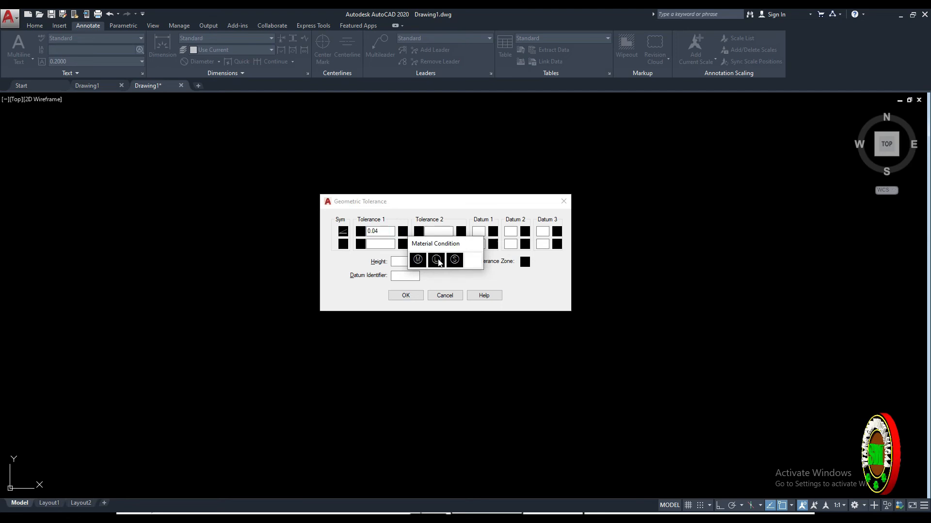
click(403, 233)
click(473, 260)
click(440, 231)
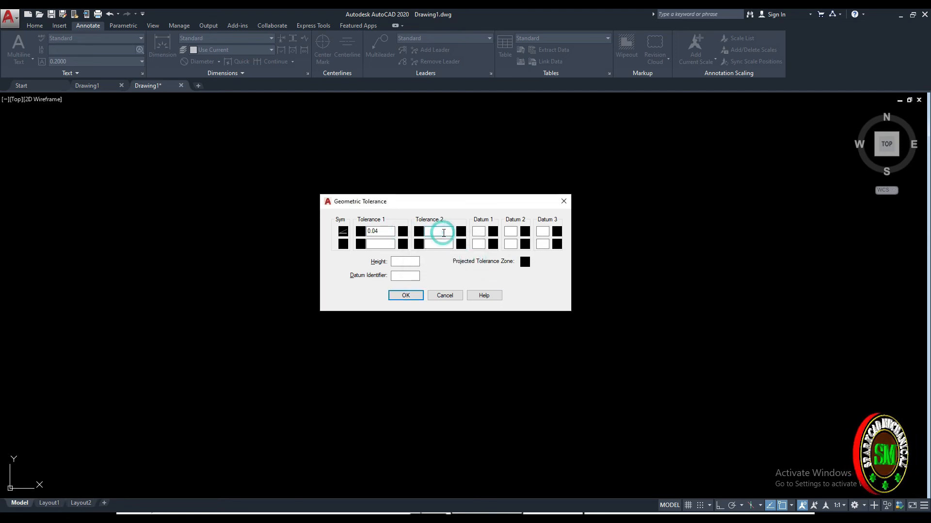
click(418, 231)
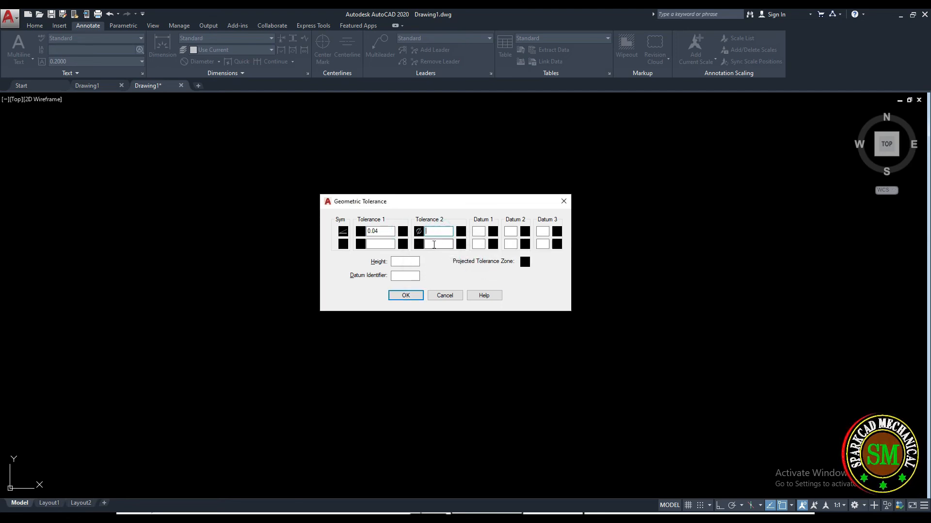
click(418, 231)
Set the datum references to A for Datum 1, B for Datum 2 and C for Datum 3
click(479, 232)
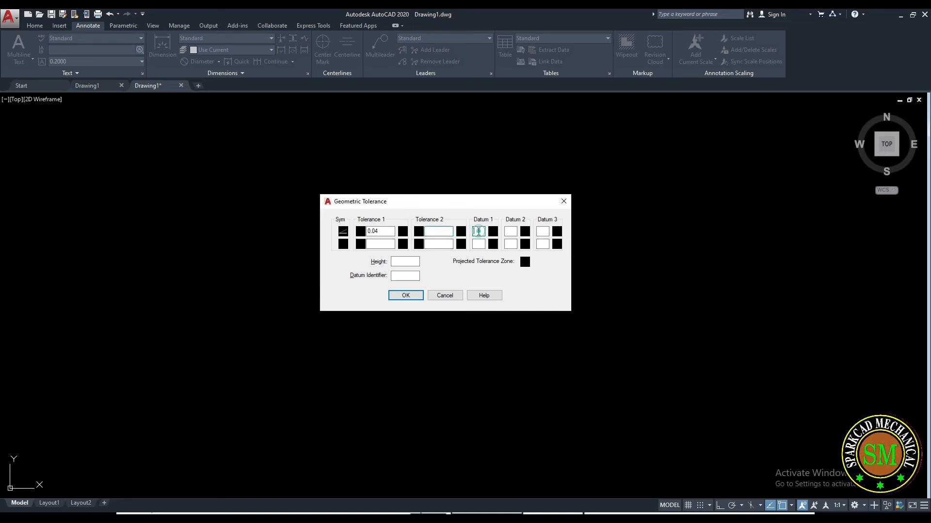
text(a)
click(513, 232)
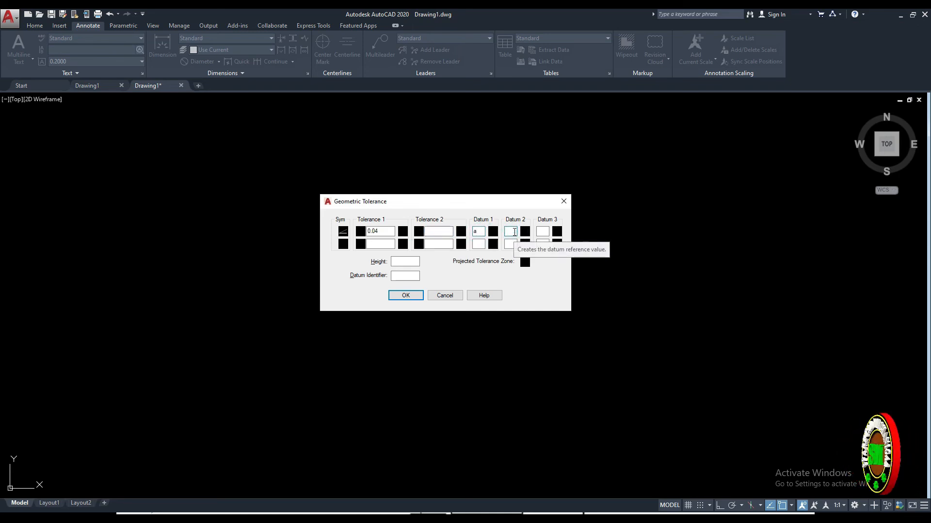
click(479, 231)
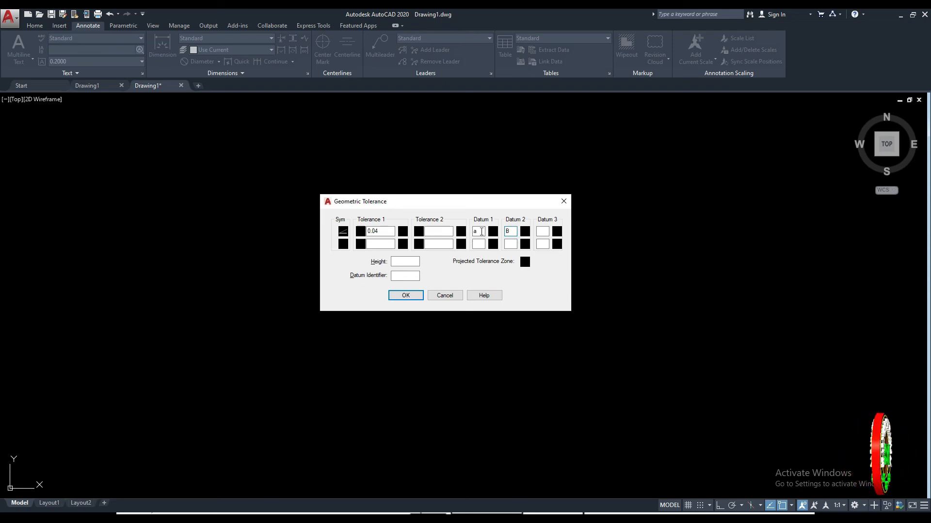
text(A)
click(542, 231)
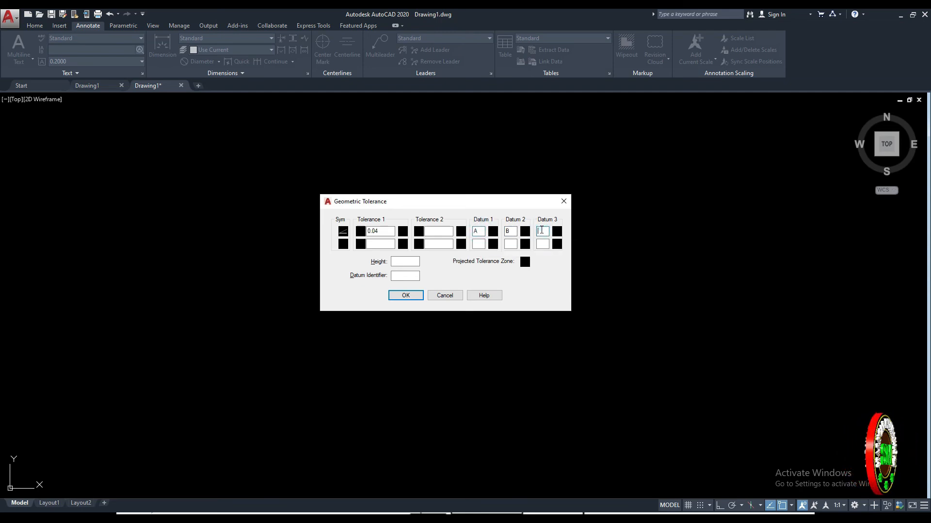
text(C)
Place the angularity feature control frame below and to the right of the position frame
click(416, 295)
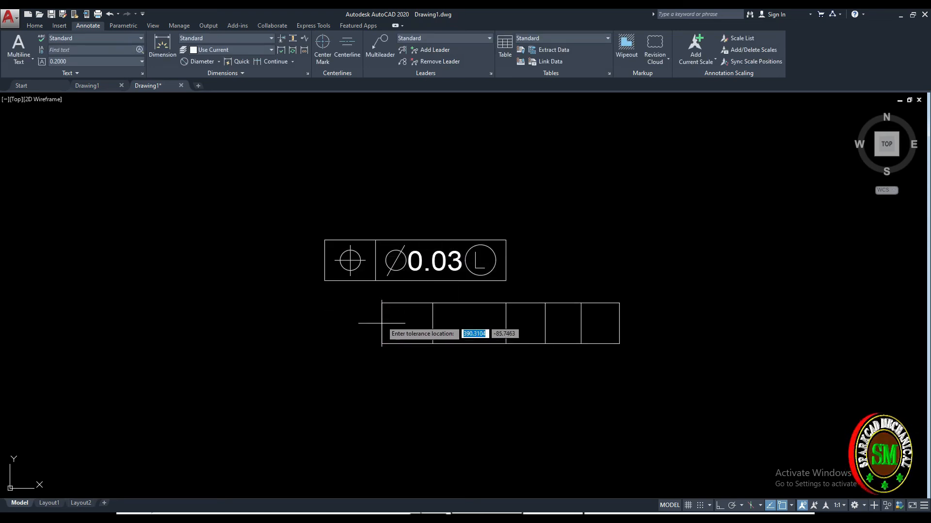
click(563, 306)
mouse_move(749, 297)
middle_down()
mouse_move(572, 275)
mouse_move(482, 291)
middle_up()
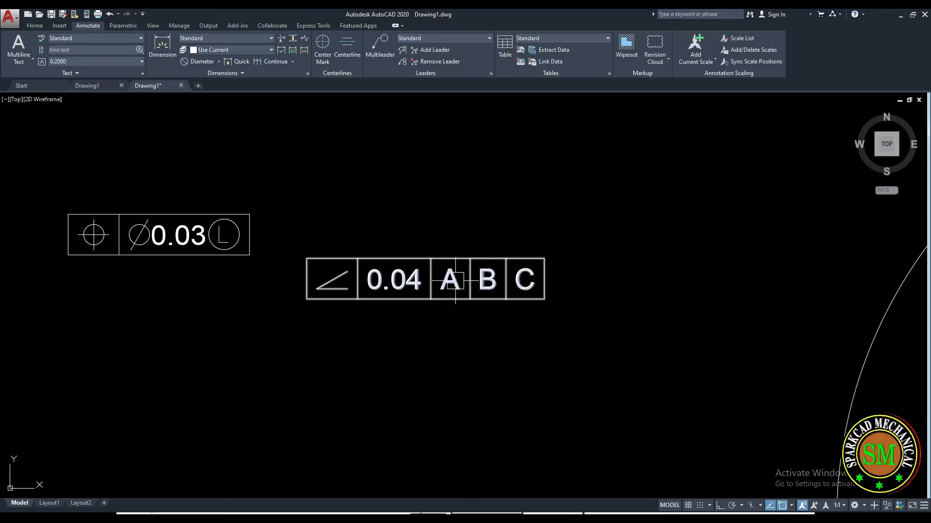
scroll(451, 293, up, 2)
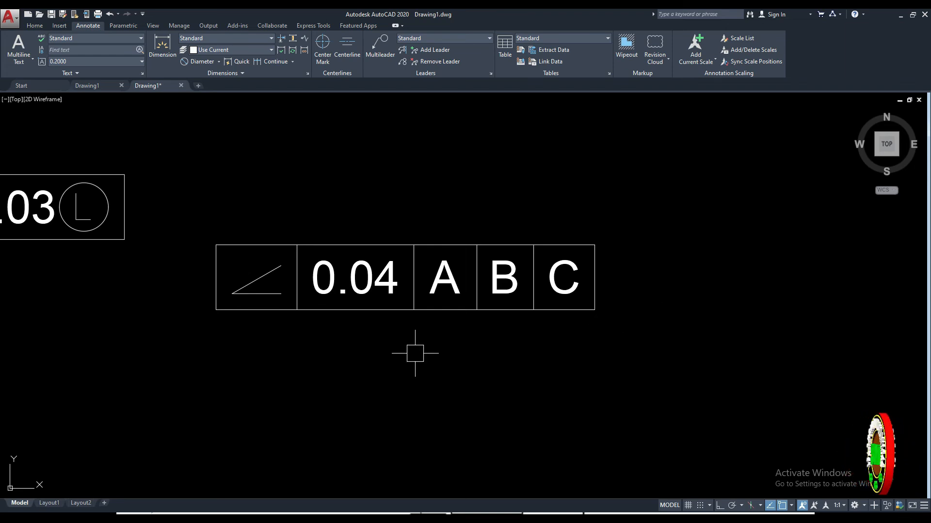
middle_drag(417, 357, 436, 370)
click(242, 294)
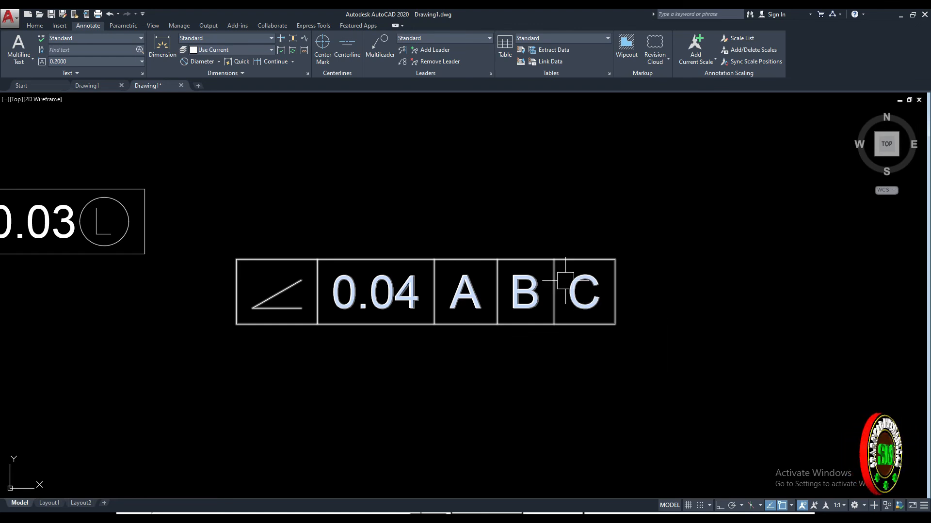
scroll(509, 260, down, 2)
middle_drag(397, 243, 409, 250)
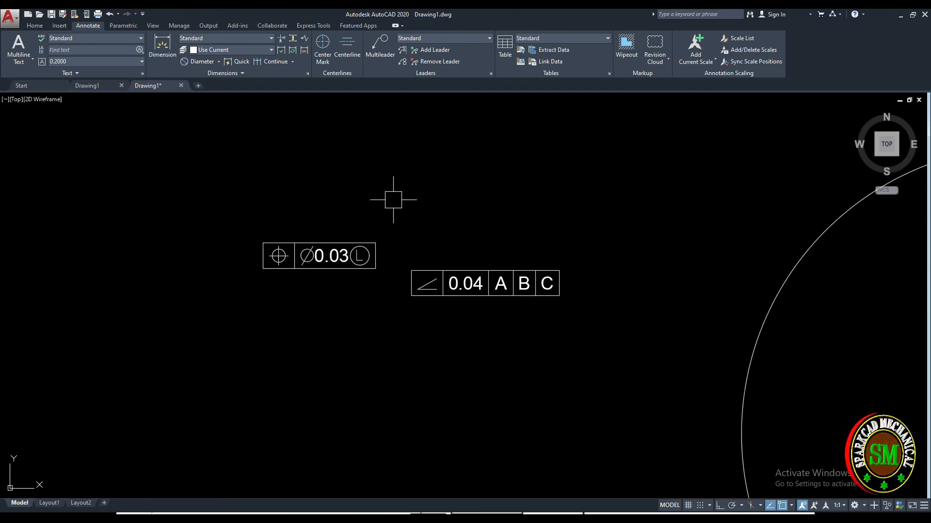
Start another geometric tolerance and look over the second-row symbols and the Tolerance 1 material conditions, leaving both blank
text(TOL)
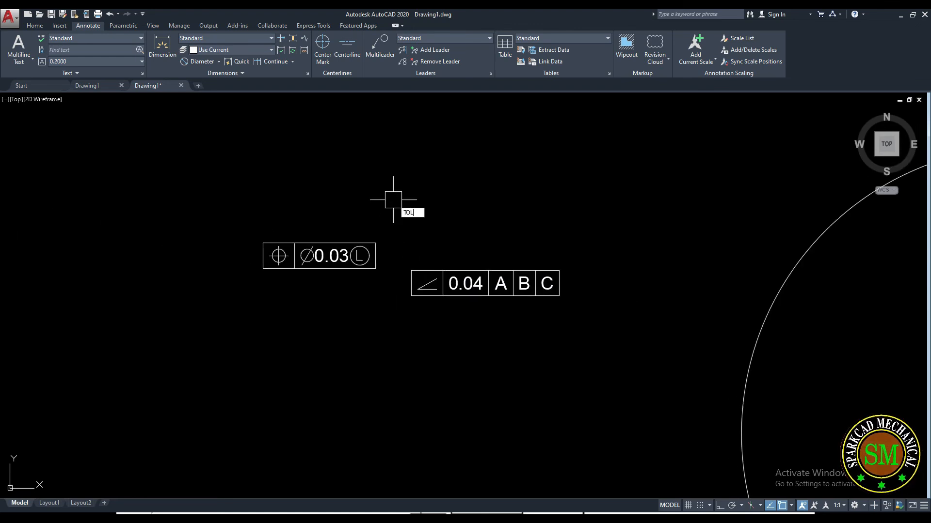
key(Return)
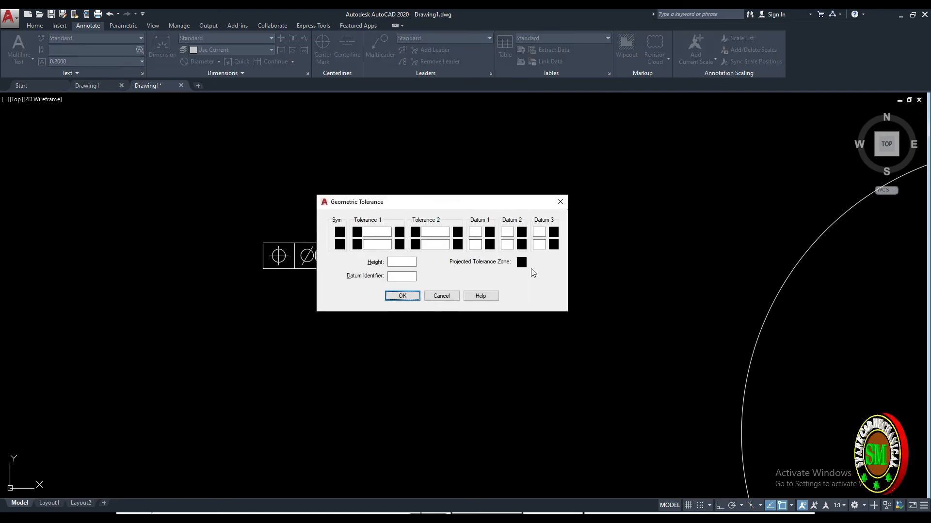
click(340, 245)
click(480, 278)
click(373, 244)
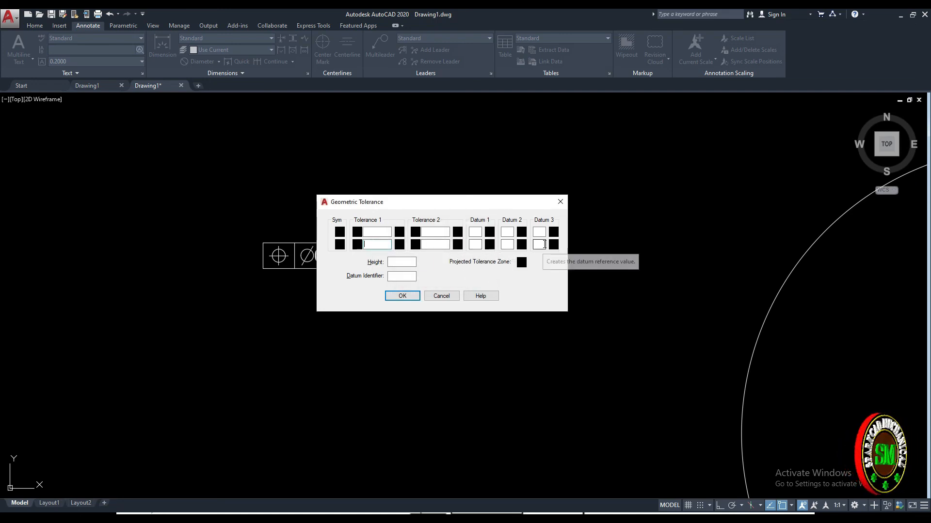
click(398, 232)
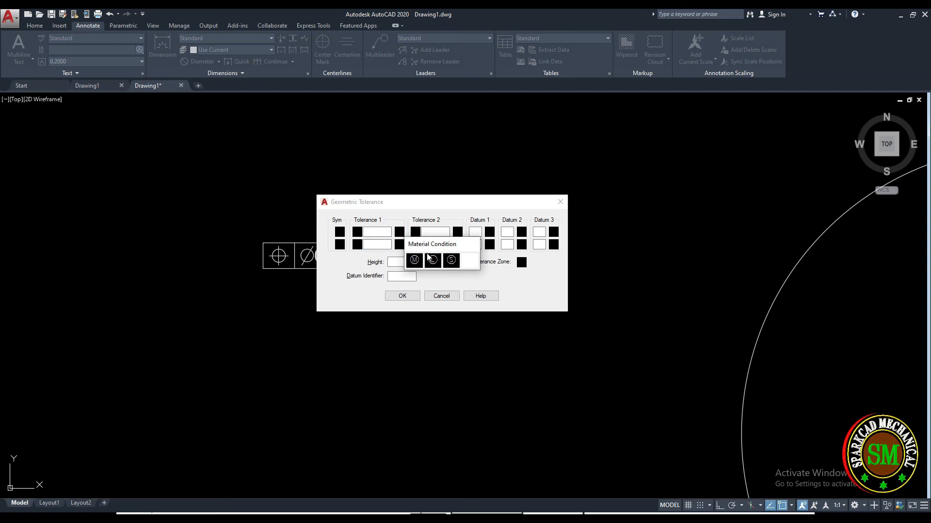
click(469, 260)
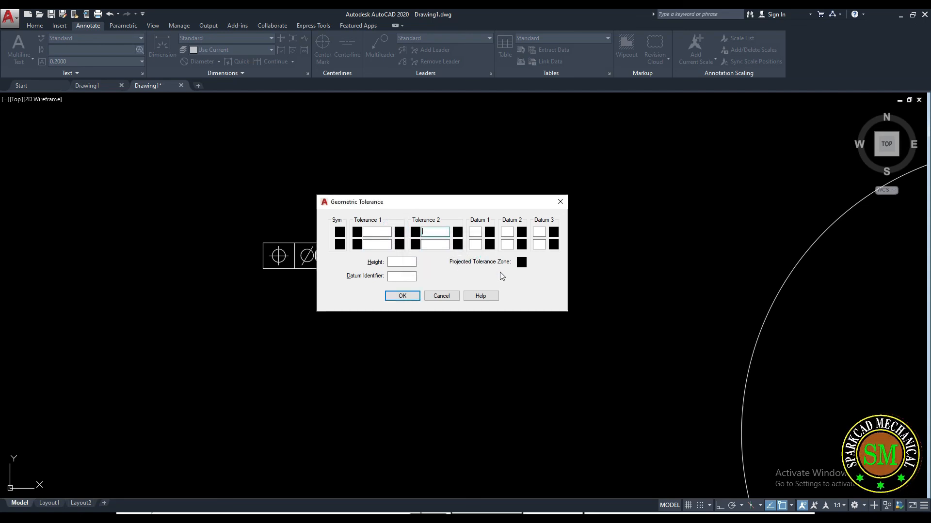
Look over the Height and Projected Tolerance Zone settings, toggling the zone symbol on and off, and cancel the geometric tolerance
click(405, 260)
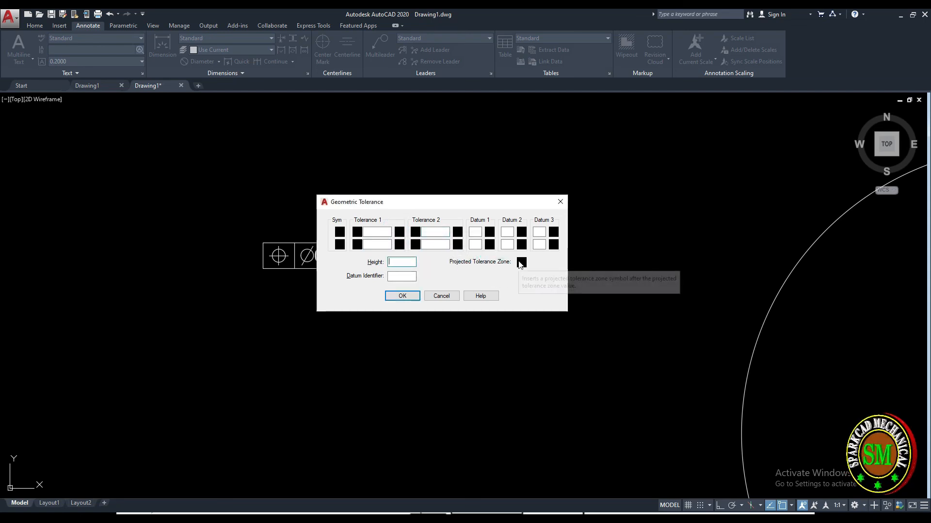
click(521, 262)
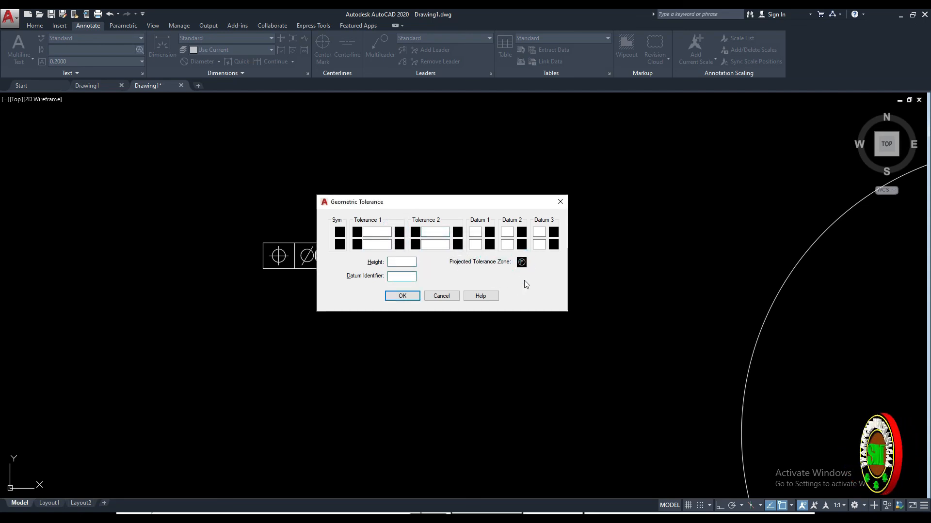
click(521, 262)
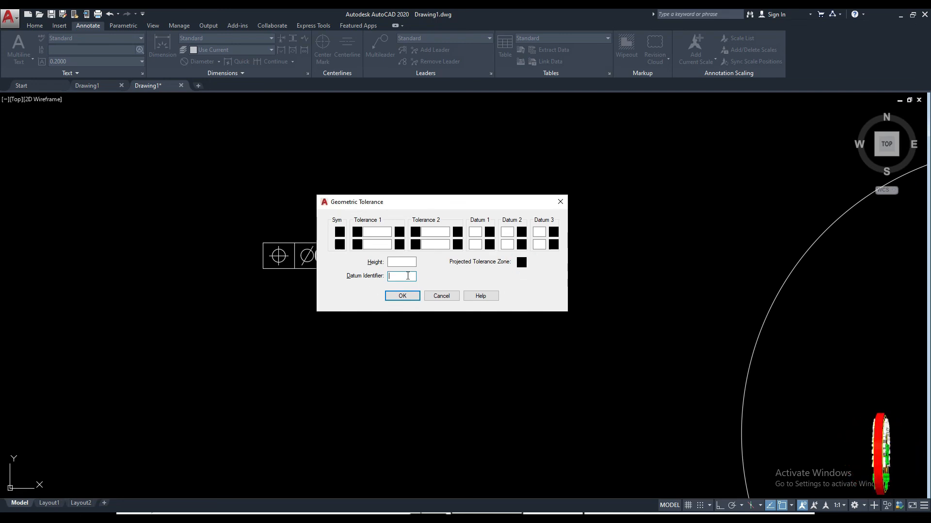
click(396, 263)
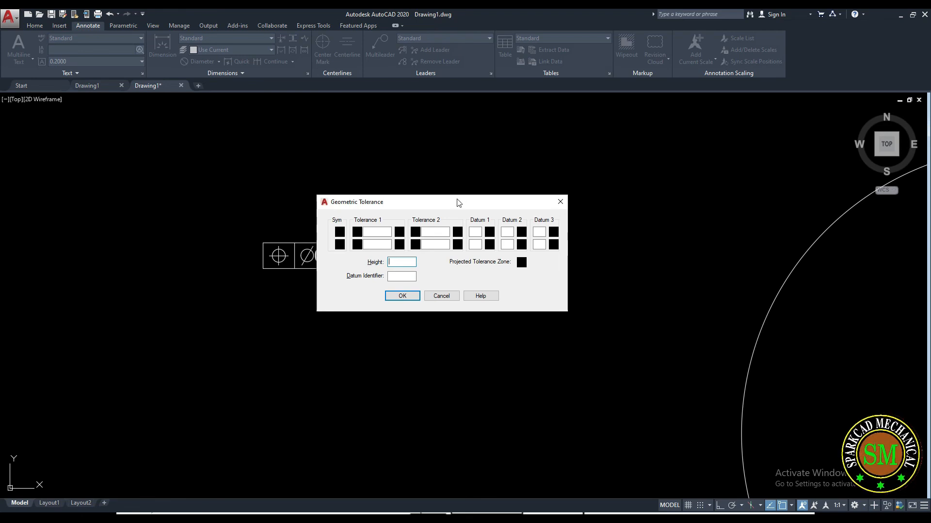
drag(457, 201, 482, 224)
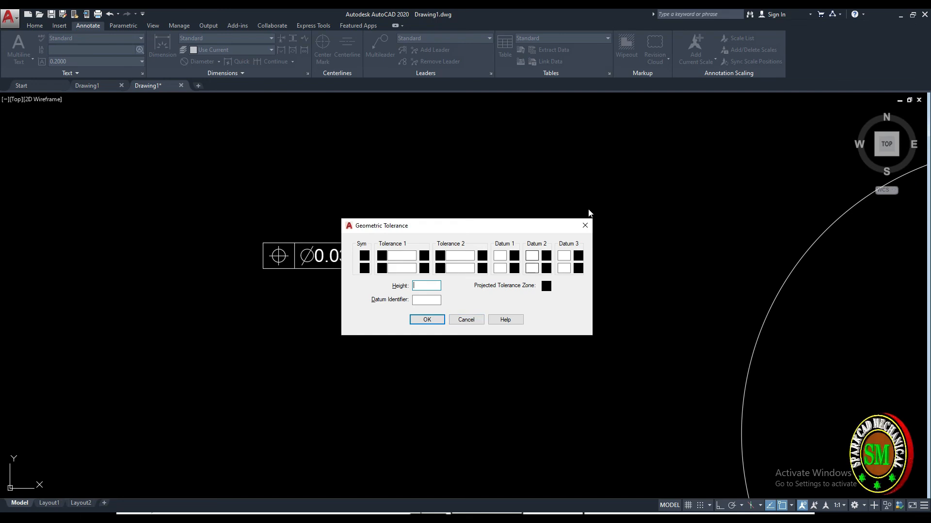
click(584, 226)
Draw a horizontal rectangle, about twice as wide as tall, in the empty area above the feature control frames
mouse_move(502, 181)
middle_down()
mouse_move(360, 287)
mouse_move(338, 326)
middle_up()
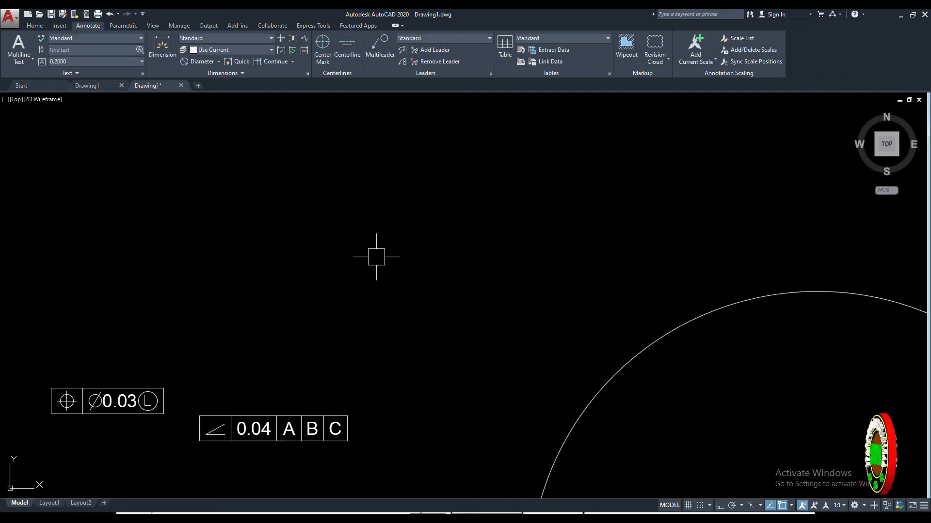
text(rec)
key(Return)
click(343, 165)
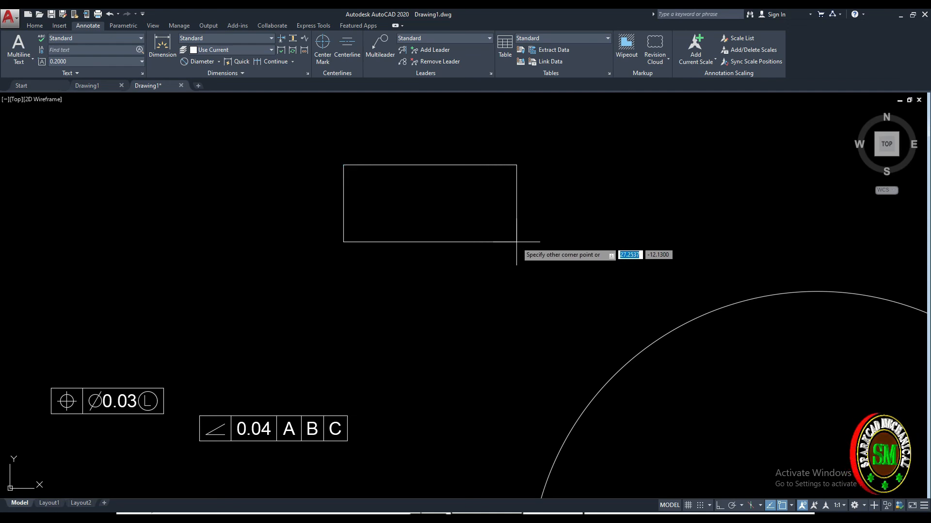
click(510, 245)
middle_drag(548, 223, 545, 233)
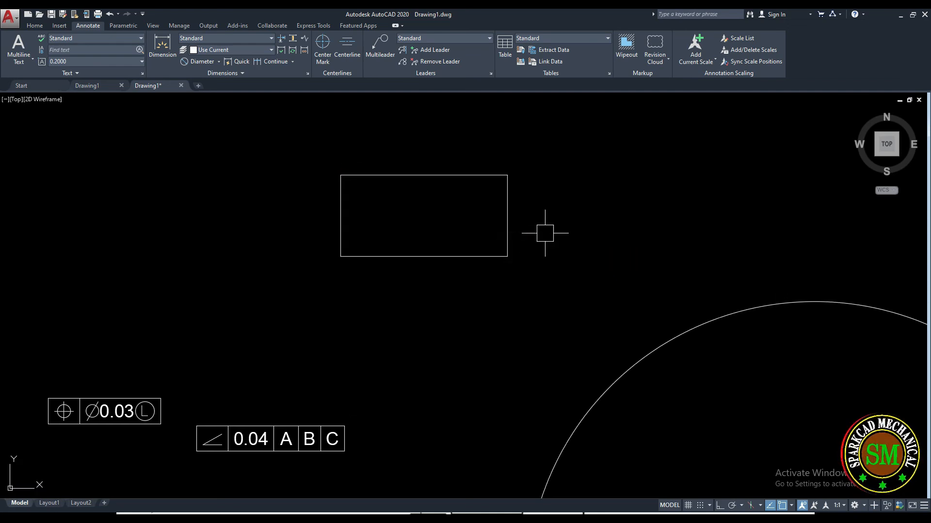
Draw a slightly taller rectangle against the first rectangle's right side and stretch its right edge outward until it is wider than the first
text(rec)
key(Return)
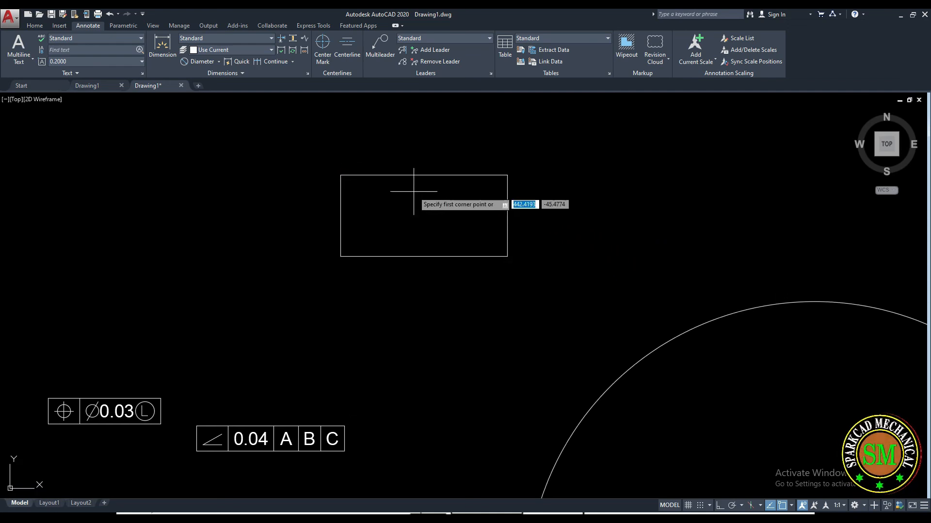
click(507, 159)
click(547, 259)
click(547, 212)
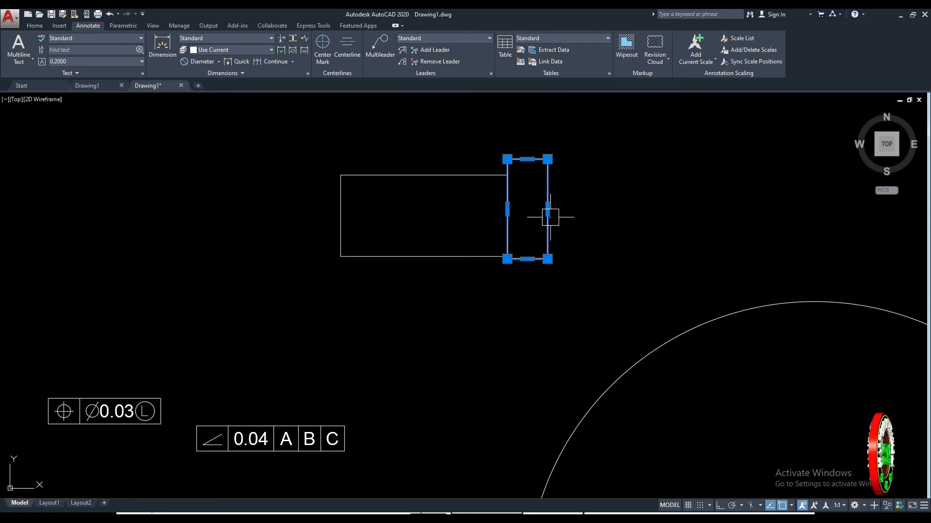
click(547, 210)
click(686, 210)
key(Escape)
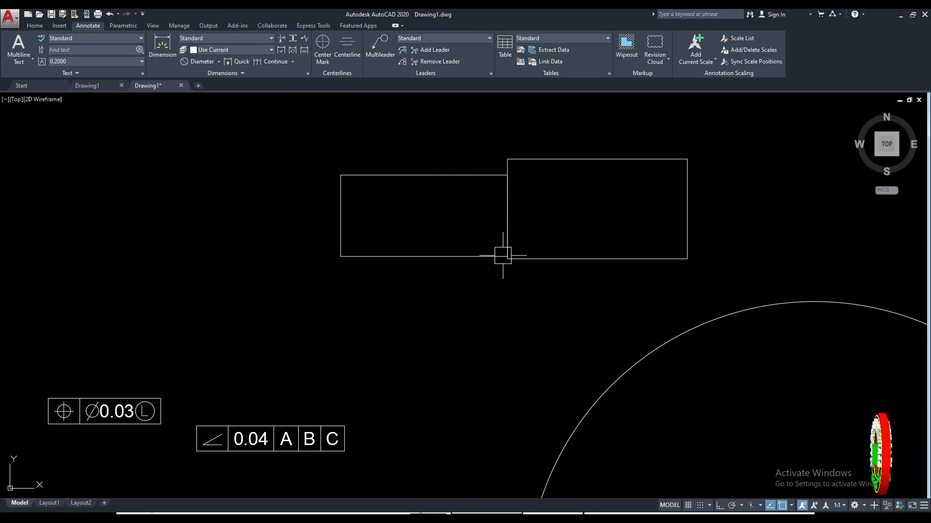
Highlight the smaller rectangle and the larger rectangle one after the other, clearing each selection
click(450, 175)
key(Escape)
click(439, 176)
middle_drag(434, 200, 407, 219)
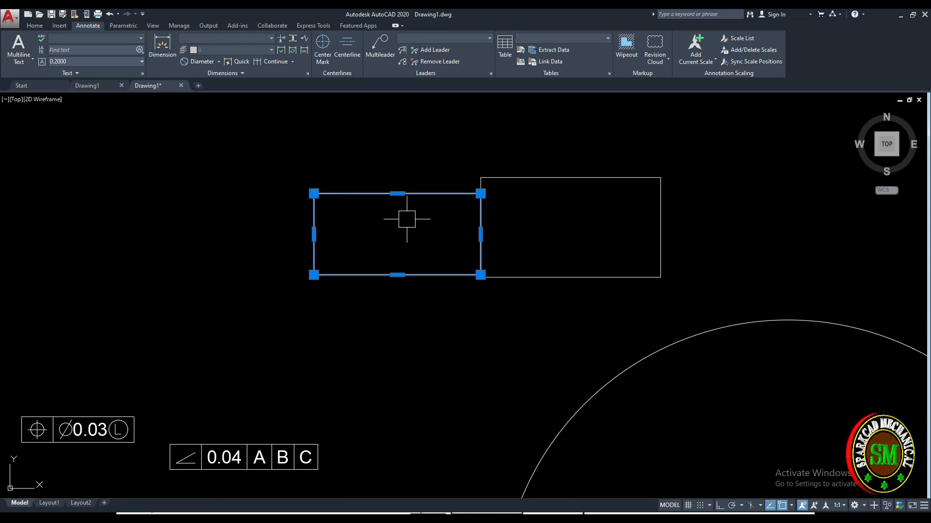
key(Escape)
click(544, 277)
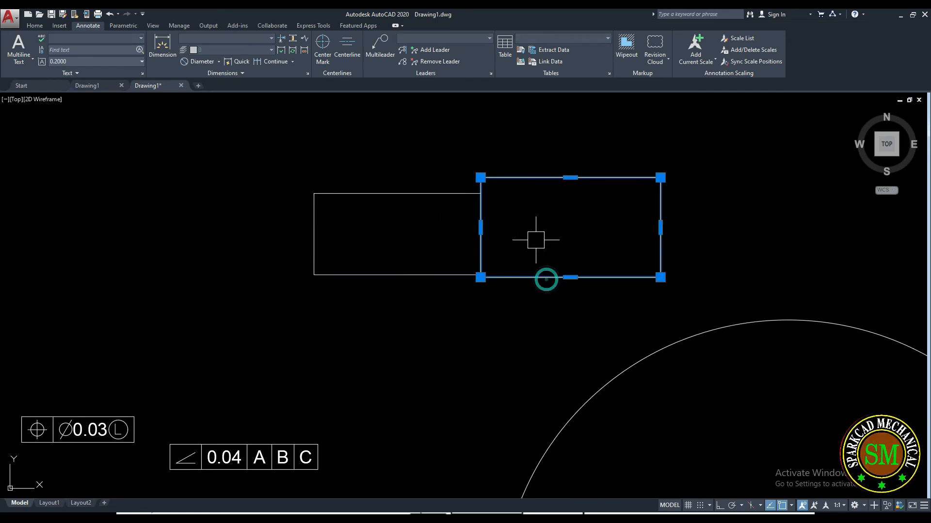
key(Escape)
Move the larger rectangle horizontally over the smaller one so they mostly overlap, leaving a narrow strip of each uncovered at opposite ends
middle_drag(539, 242, 552, 258)
text(m)
key(Return)
click(552, 189)
key(Return)
click(577, 224)
click(433, 230)
click(531, 254)
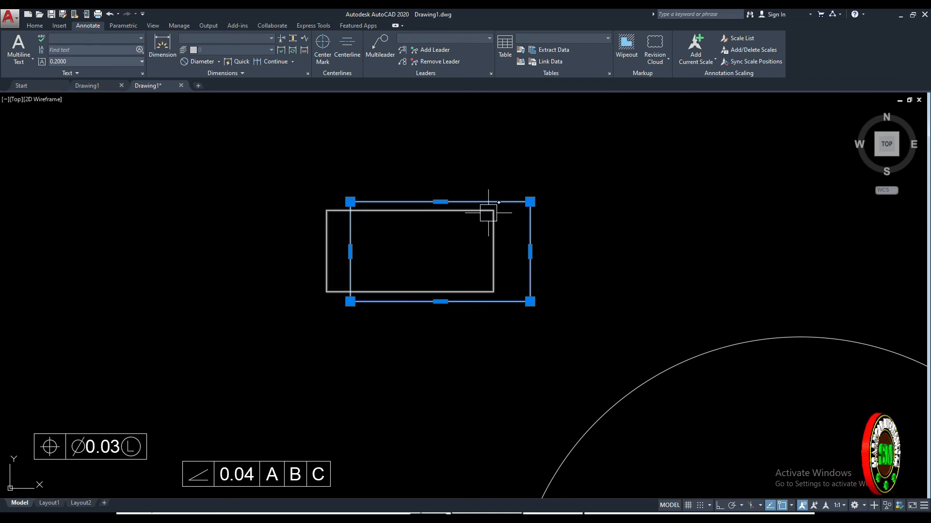
key(Escape)
middle_drag(454, 261, 382, 276)
scroll(330, 212, up, 4)
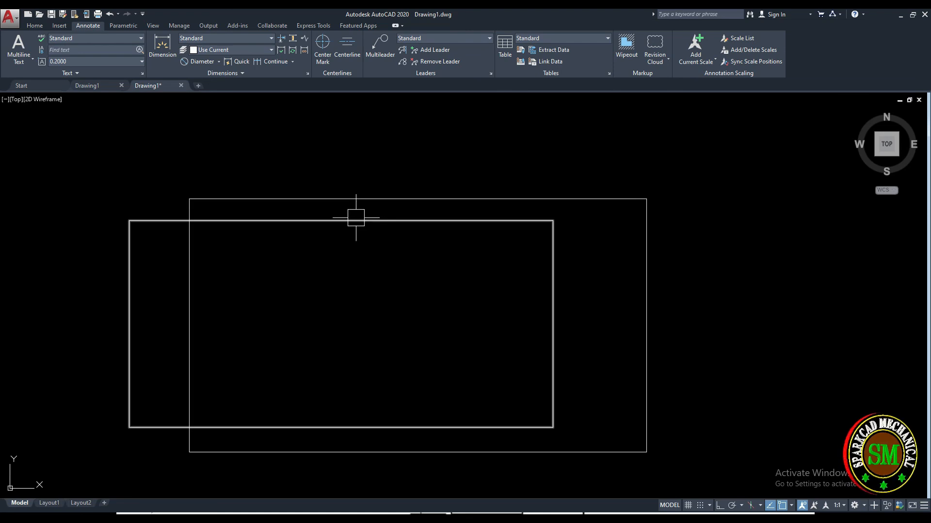
scroll(328, 211, down, 4)
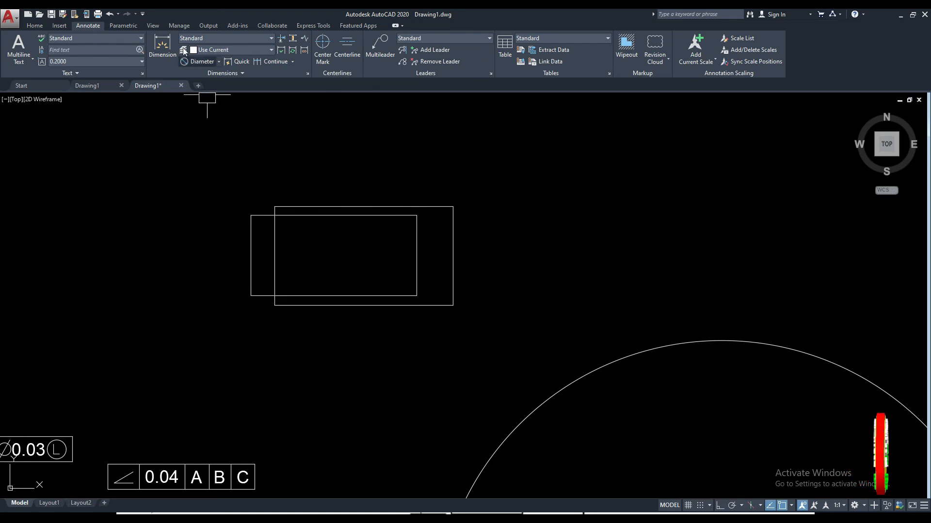
Add a linear dimension above the rectangles for their overlap, from the larger one's left edge to the smaller one's right edge
click(219, 62)
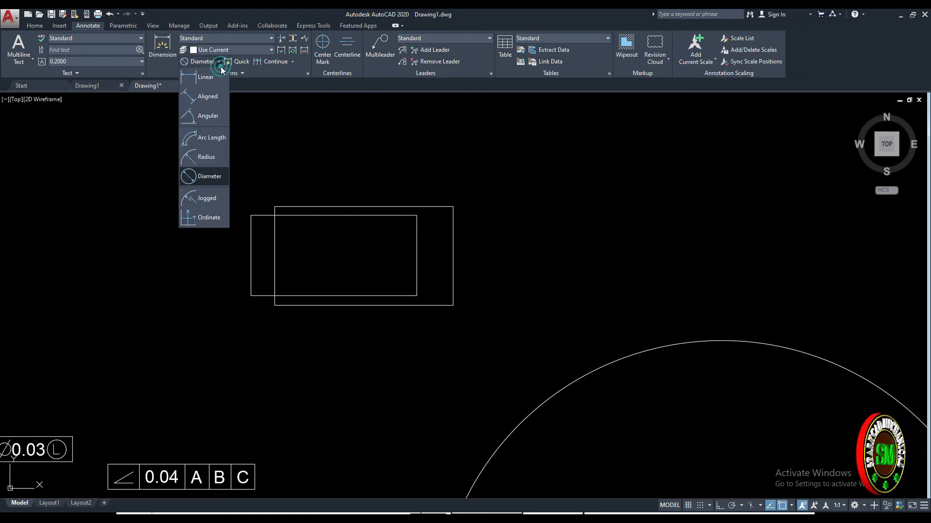
click(205, 79)
click(274, 207)
click(416, 215)
click(375, 168)
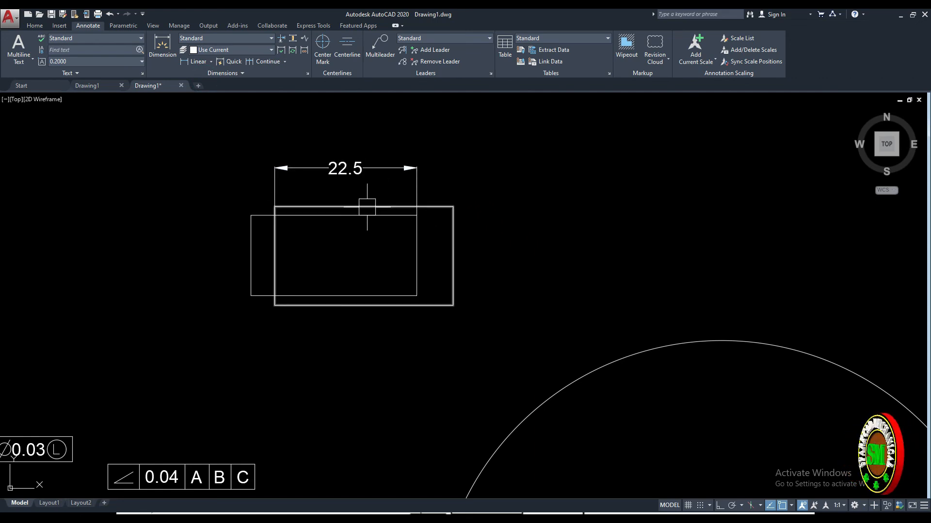
scroll(367, 211, up, 2)
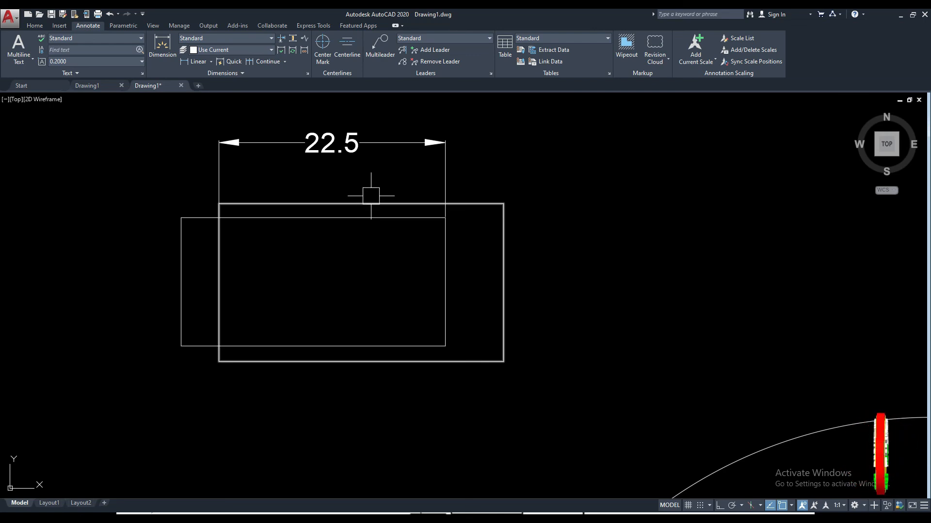
scroll(355, 195, down, 2)
middle_drag(358, 208, 415, 231)
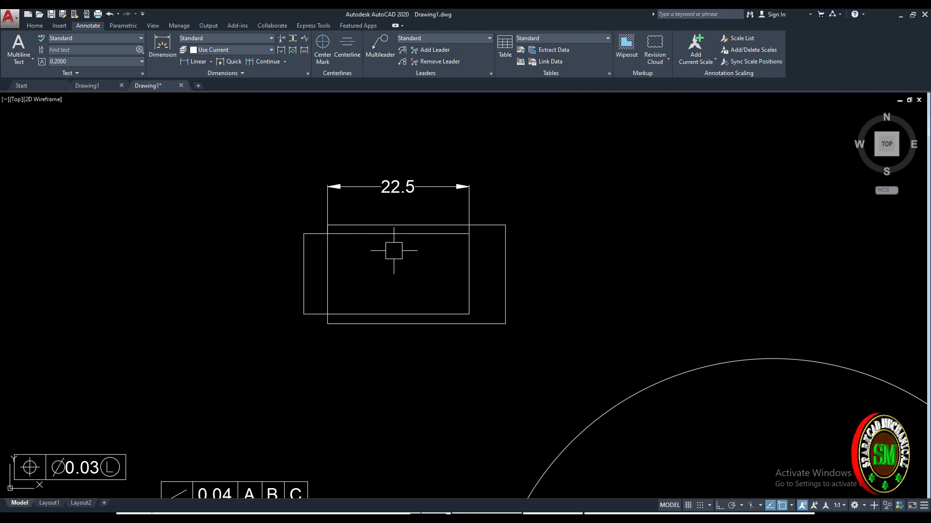
Create a geometric tolerance with height 22.5, the projected tolerance zone symbol and datum identifier D, placed to the right of the overlapping rectangles
text(OL)
key(Return)
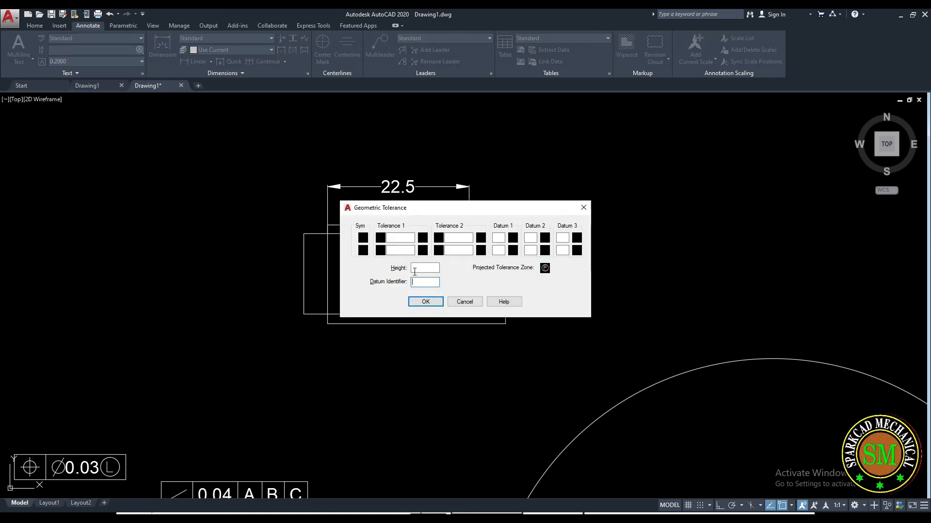
drag(444, 207, 525, 224)
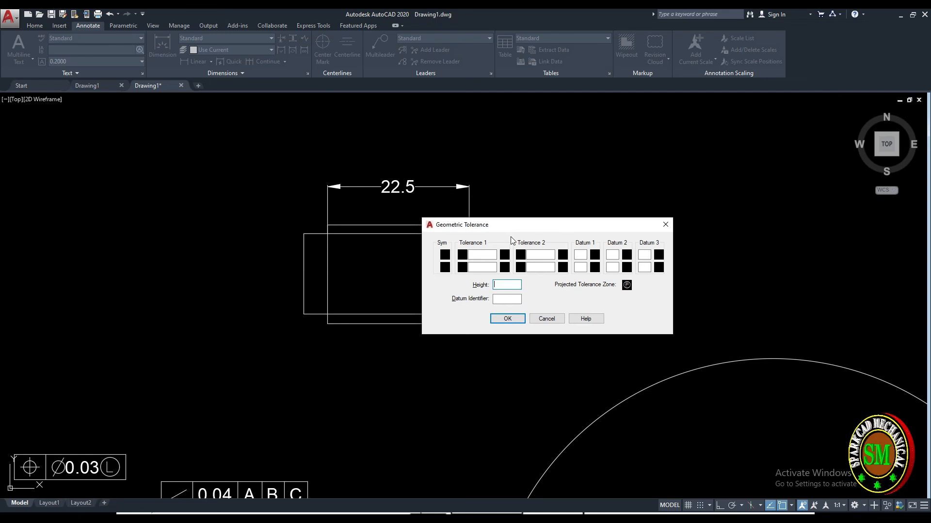
text(22.5)
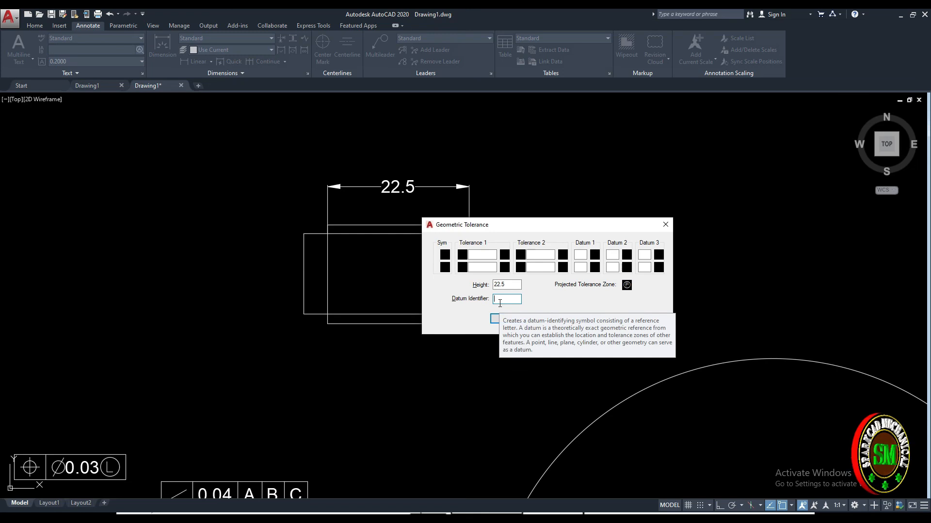
click(515, 319)
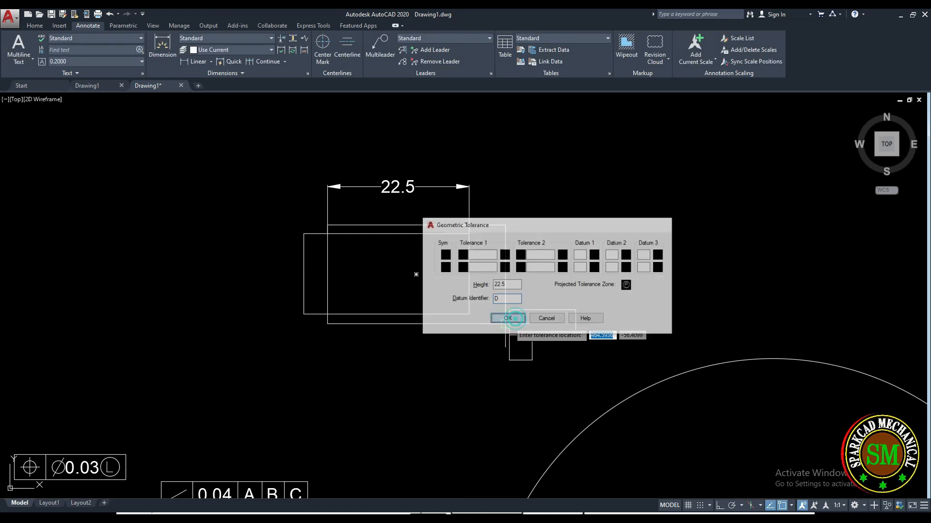
click(620, 295)
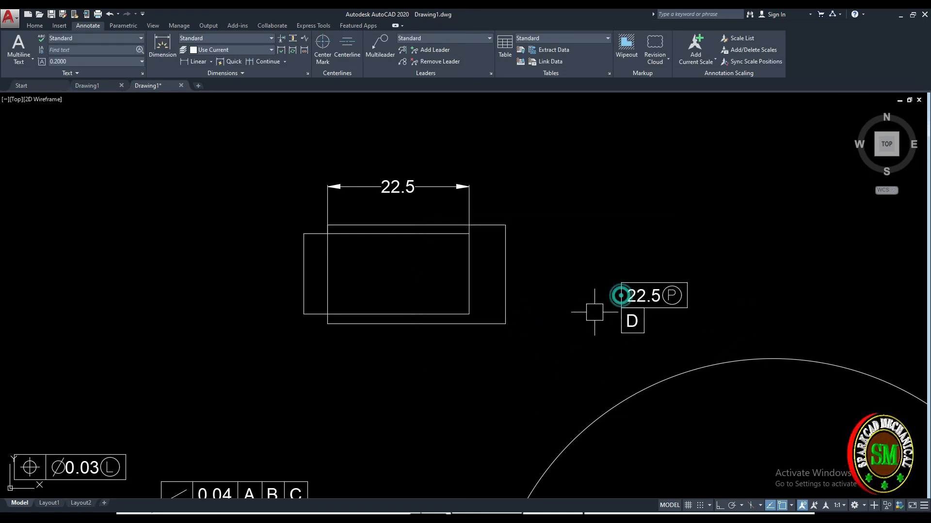
scroll(664, 328, up, 2)
scroll(320, 240, down, 2)
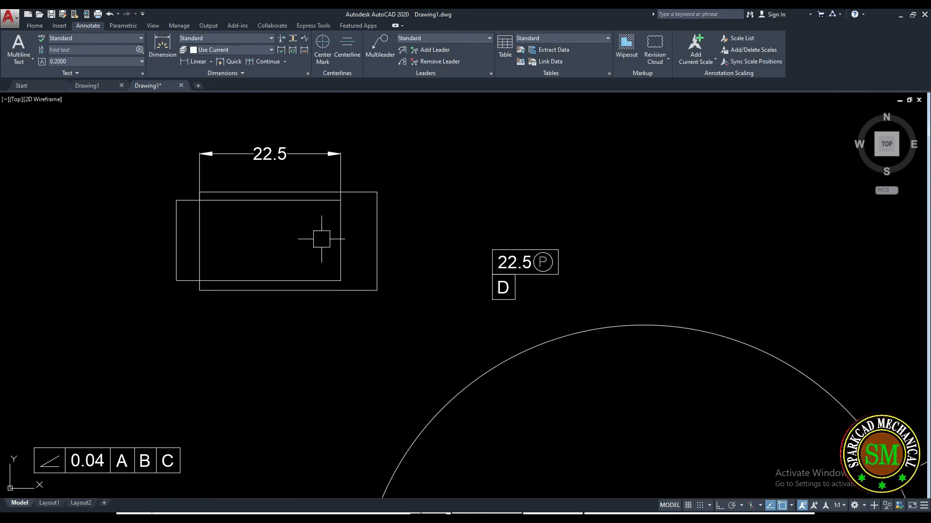